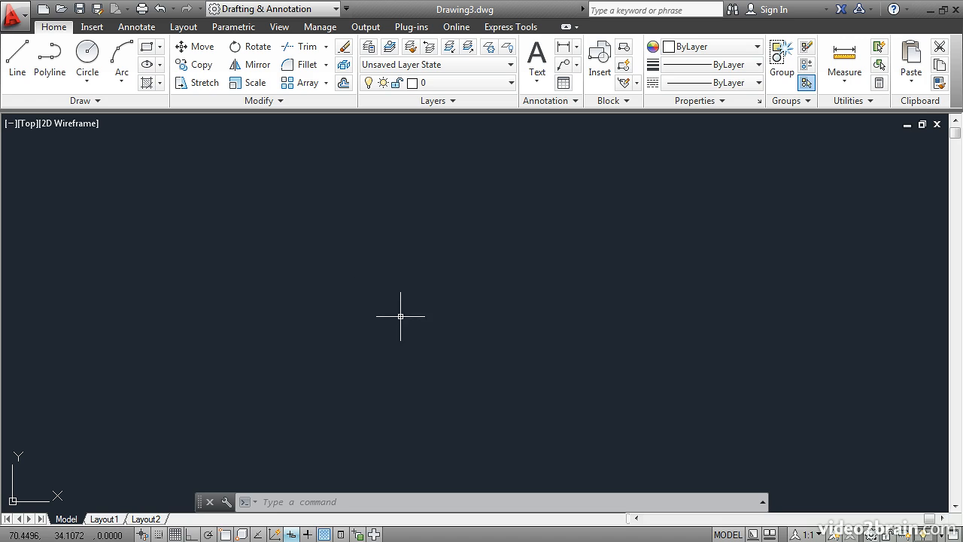
Step: Draw a rectangle 10 units wide and 5 units high in the upper-left area of the drawing
{"action": "left_click", "coordinate": [160, 48]}
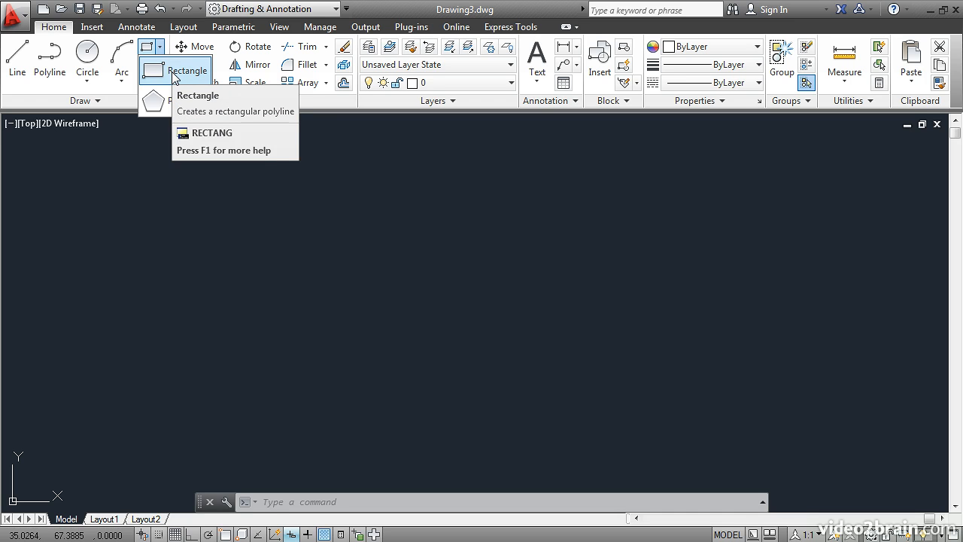
{"action": "left_click", "coordinate": [175, 75]}
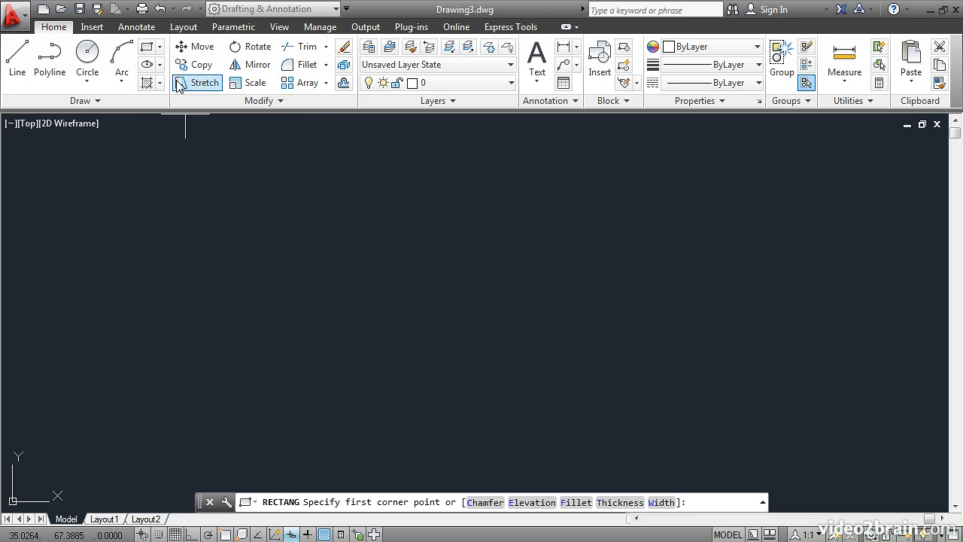
{"action": "left_click", "coordinate": [219, 206]}
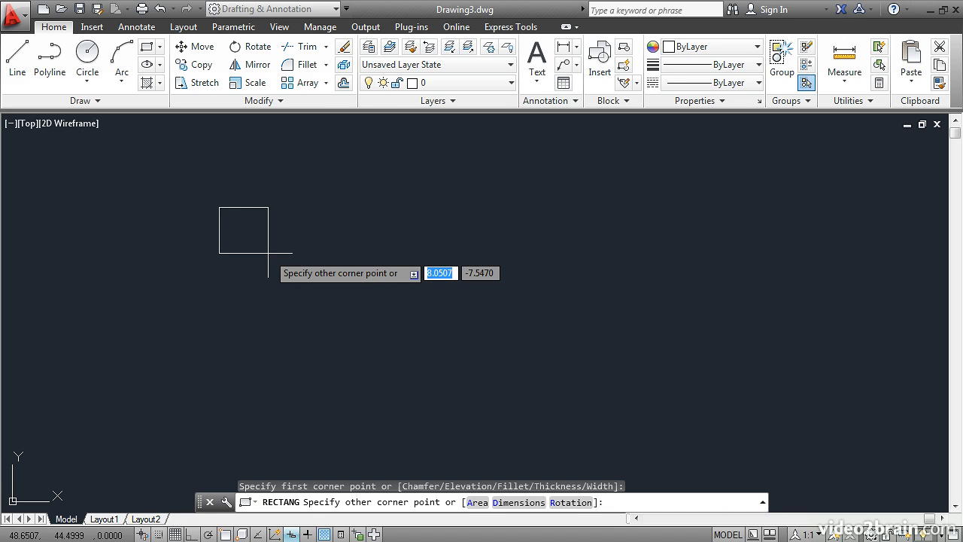
{"action": "type", "text": "10"}
{"action": "key", "text": "Tab"}
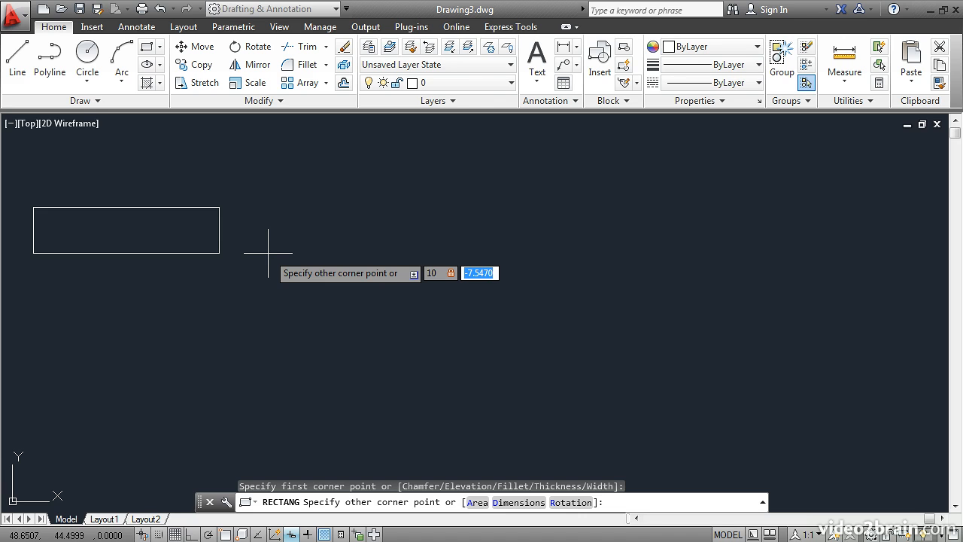
{"action": "type", "text": "5"}
{"action": "key", "text": "Return"}
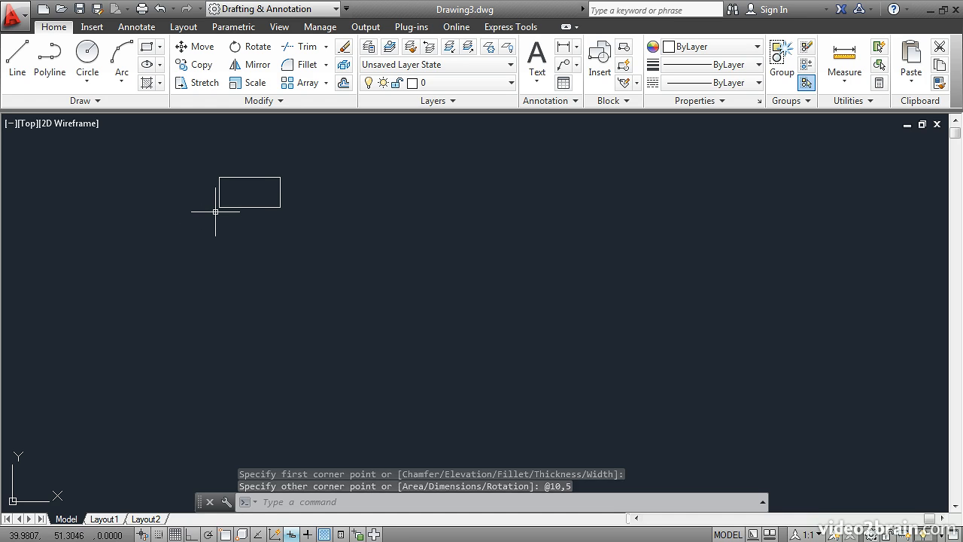
Step: Draw a freehand rectangle from two picked corners, below and slightly to the right of the 10 by 5 rectangle
{"action": "mouse_move", "coordinate": [275, 215]}
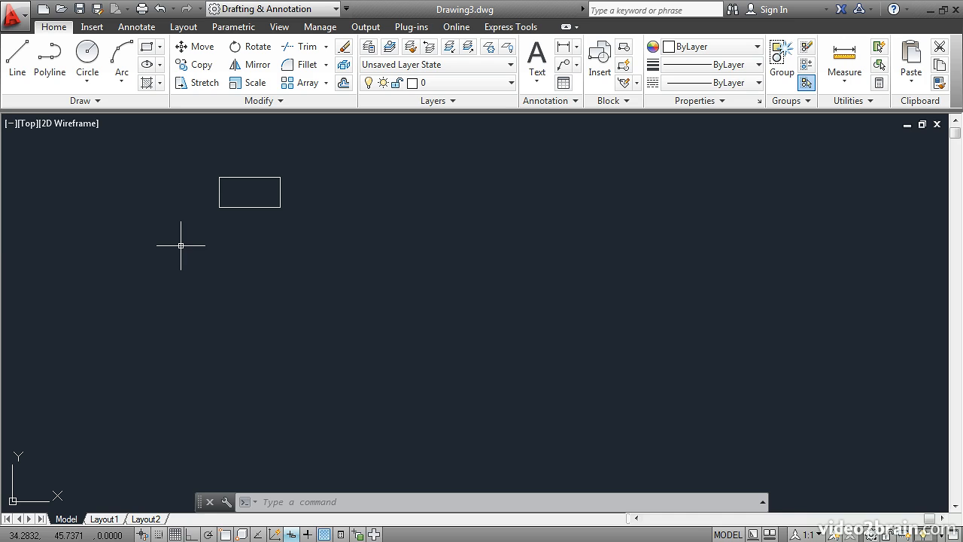
{"action": "left_click", "coordinate": [147, 46]}
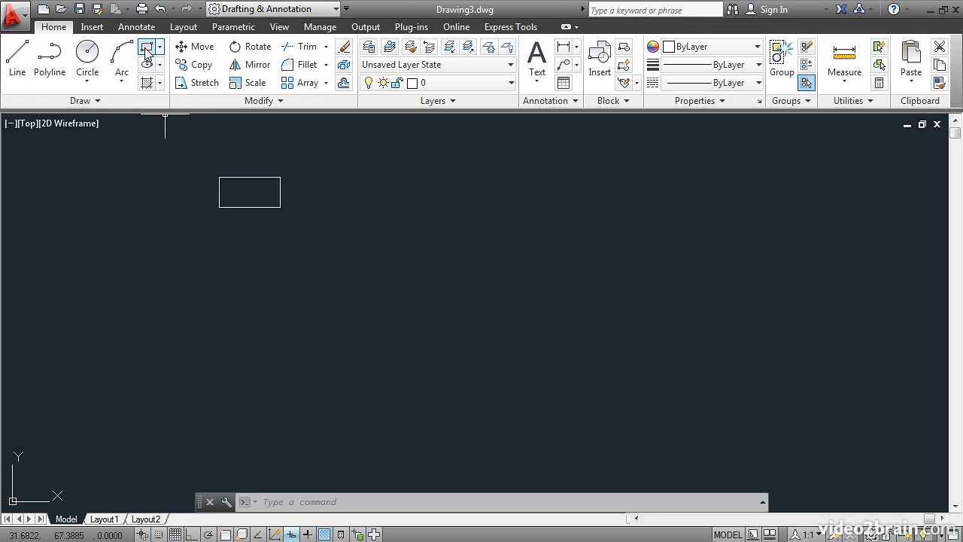
{"action": "left_click", "coordinate": [274, 263]}
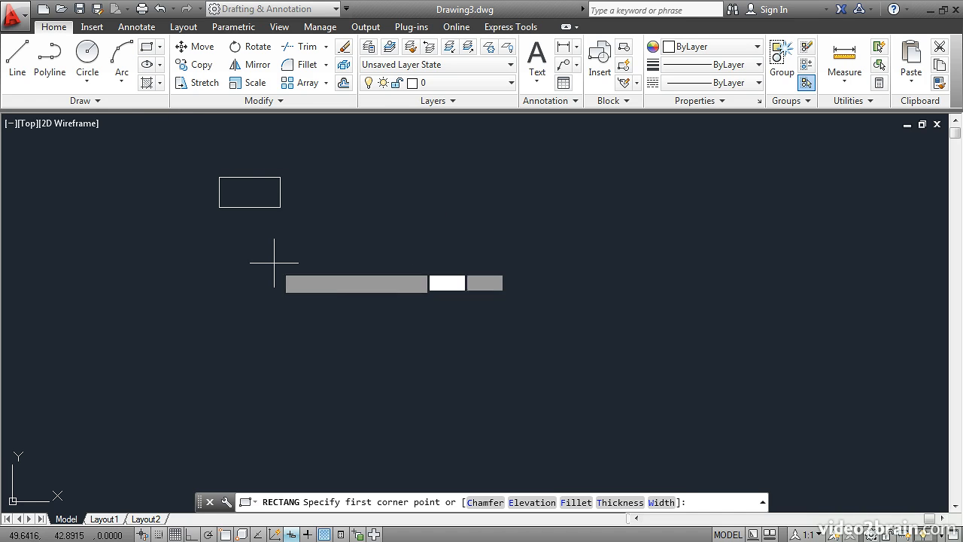
{"action": "left_click", "coordinate": [334, 305]}
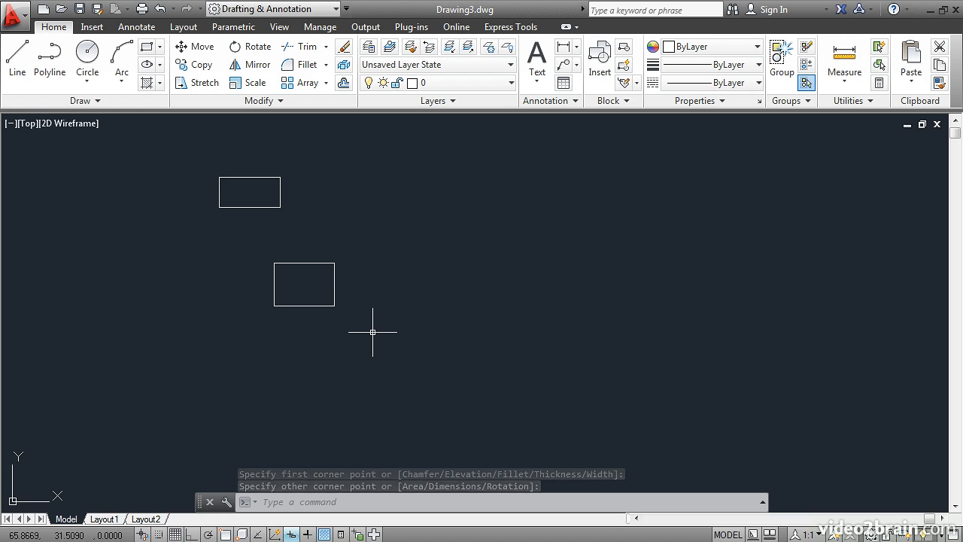
Step: Draw a third rectangle right of the freehand one, with its other corner offset -12 in X and 8 in Y from its lower-right corner
{"action": "left_click", "coordinate": [147, 49]}
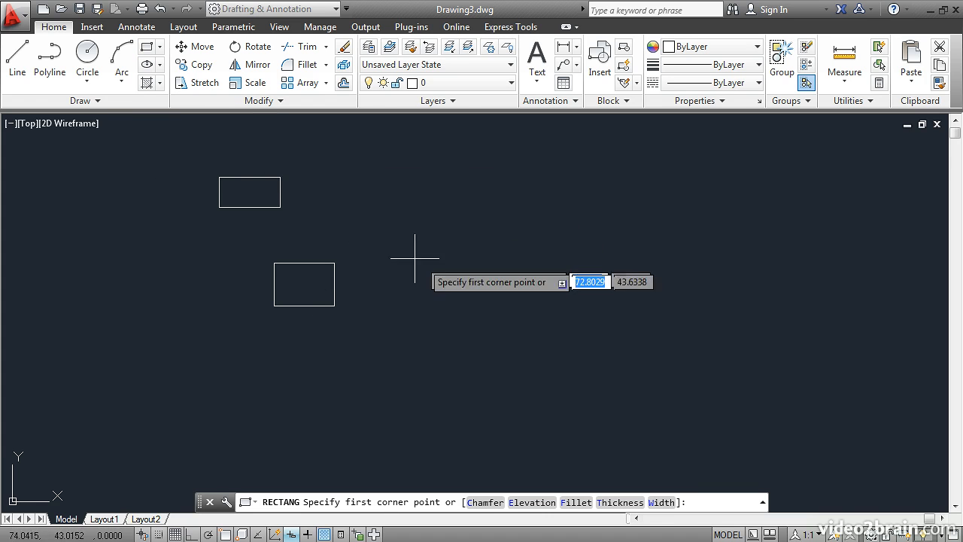
{"action": "left_click", "coordinate": [469, 303]}
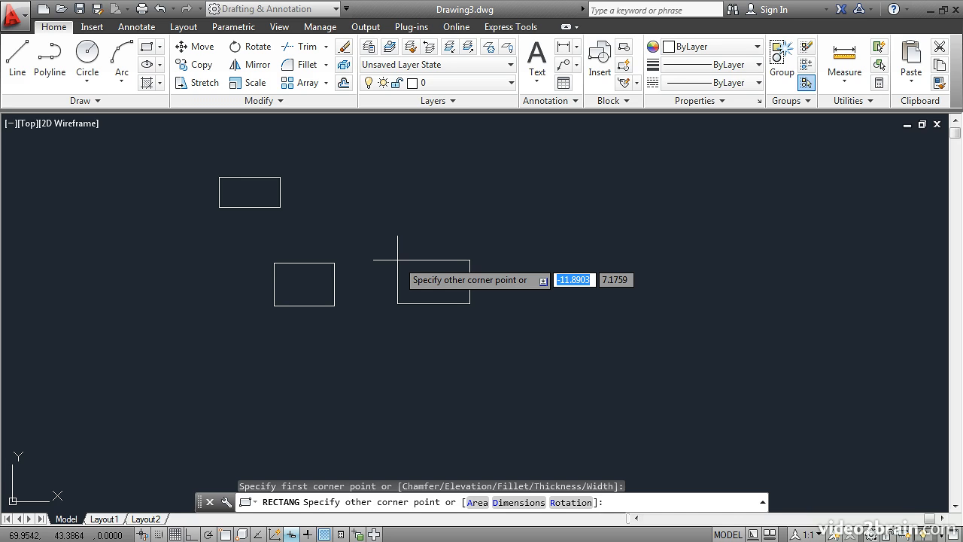
{"action": "type", "text": "-"}
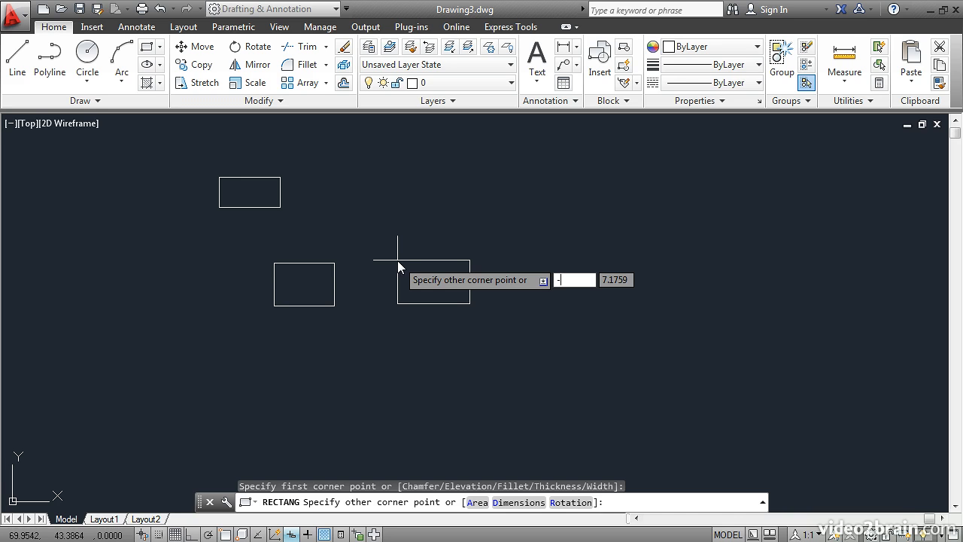
{"action": "type", "text": "12"}
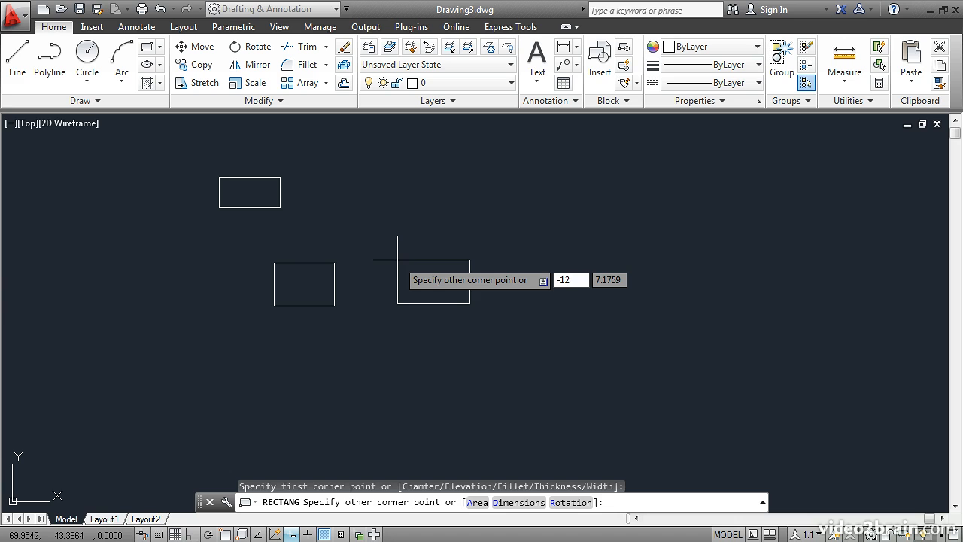
{"action": "key", "text": "Tab"}
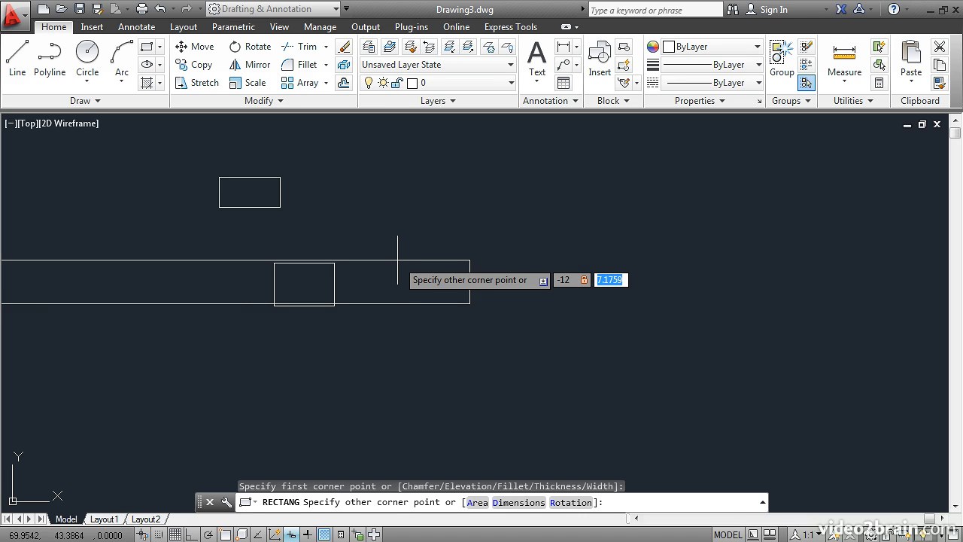
{"action": "type", "text": "8"}
{"action": "key", "text": "Return"}
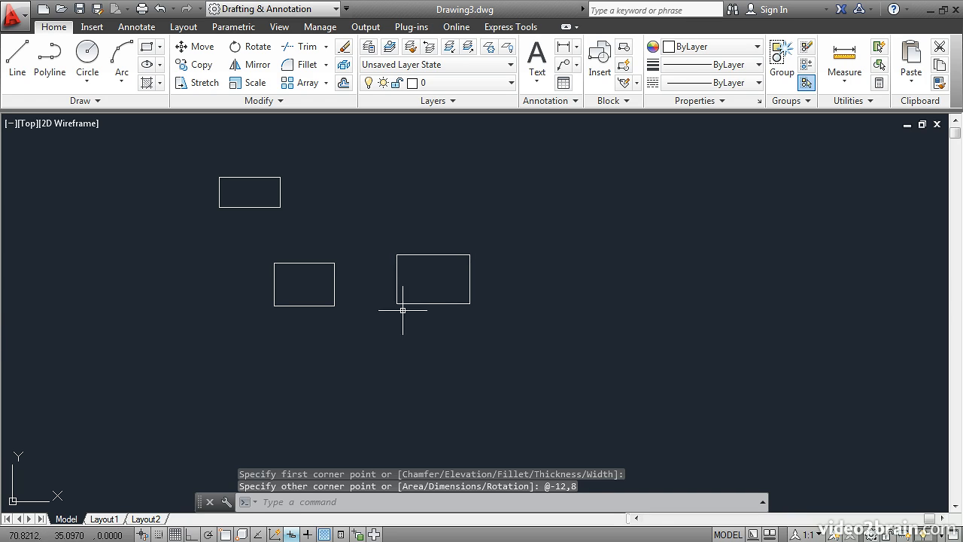
Step: Draw a rectangle with fillet radius 3 to the right of the others, its other corner offset 25 in X and -15 in Y
{"action": "mouse_move", "coordinate": [389, 308]}
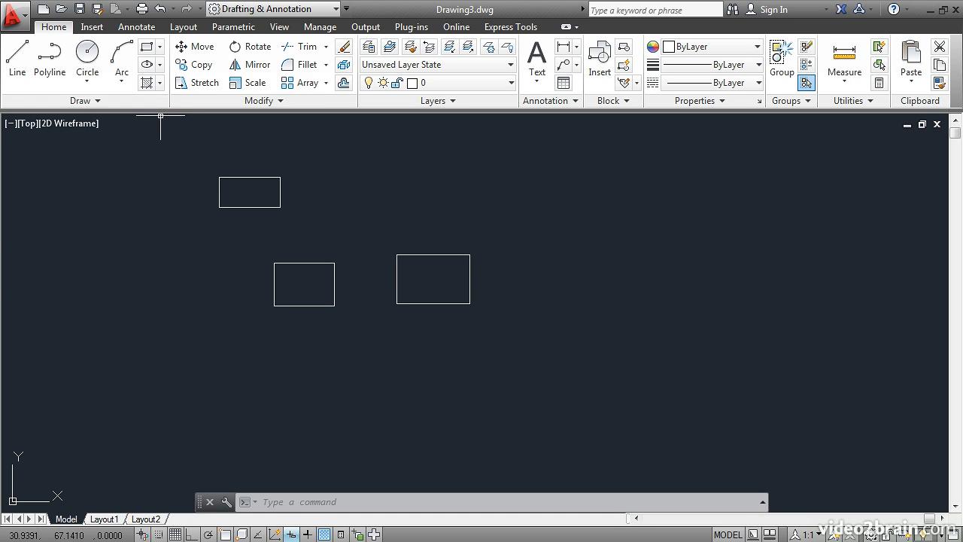
{"action": "left_click", "coordinate": [147, 48]}
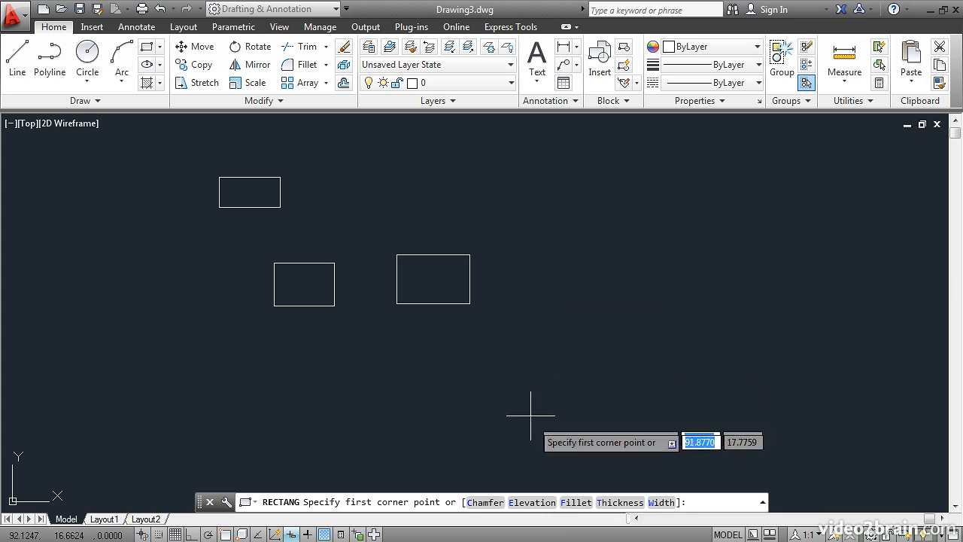
{"action": "left_click", "coordinate": [575, 502]}
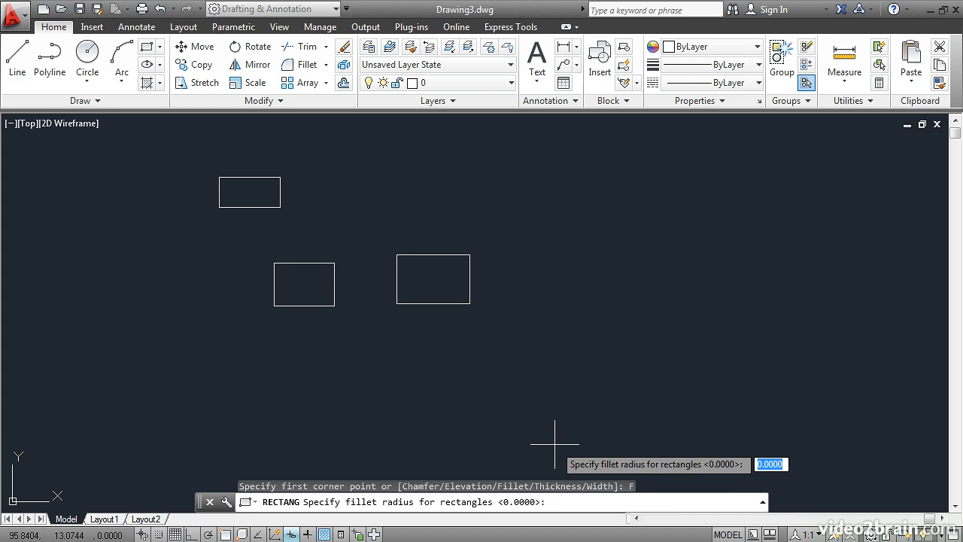
{"action": "type", "text": "3"}
{"action": "key", "text": "Return"}
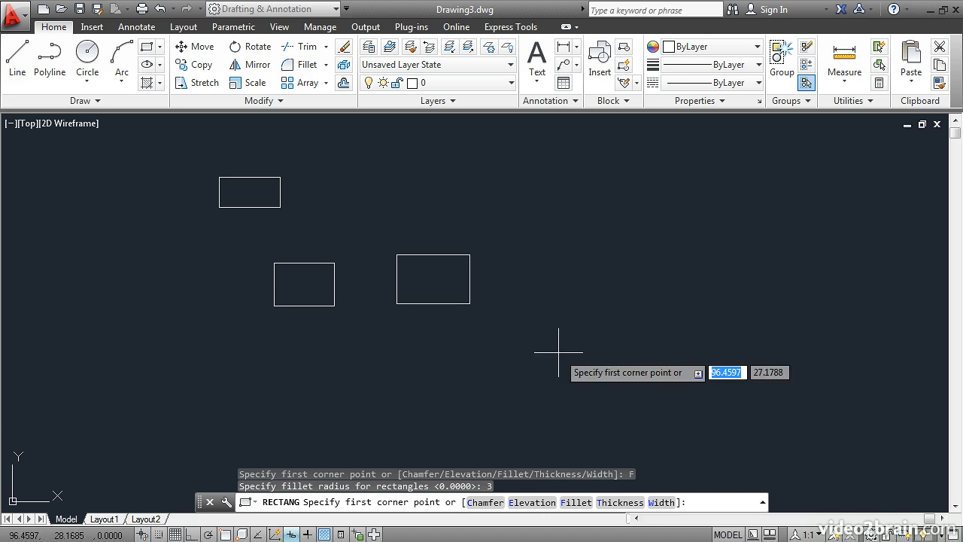
{"action": "left_click", "coordinate": [559, 266]}
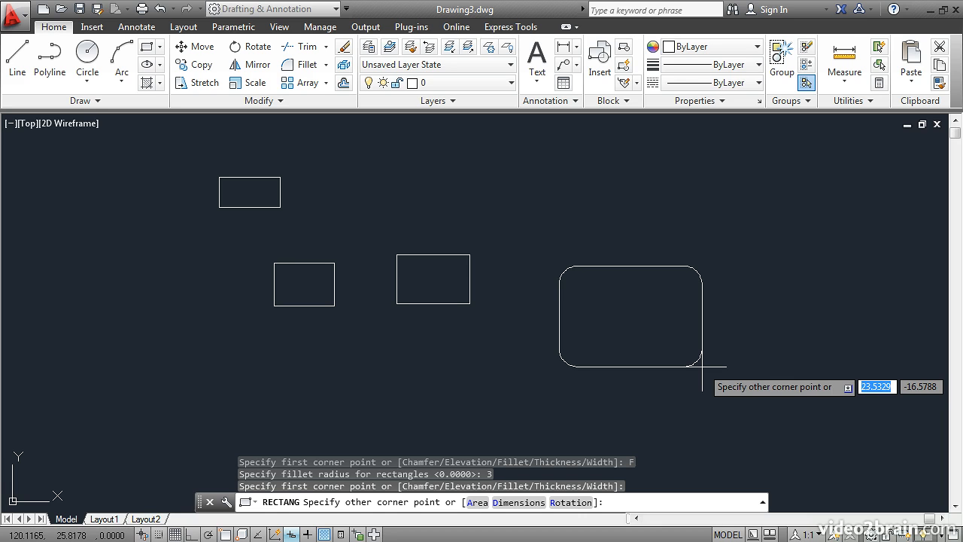
{"action": "type", "text": "25"}
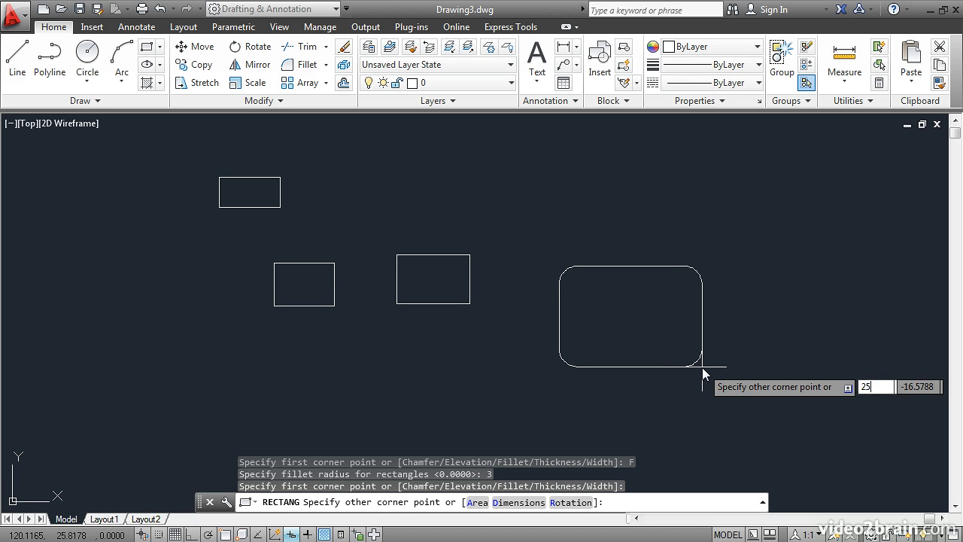
{"action": "key", "text": "Tab"}
{"action": "type", "text": "-15"}
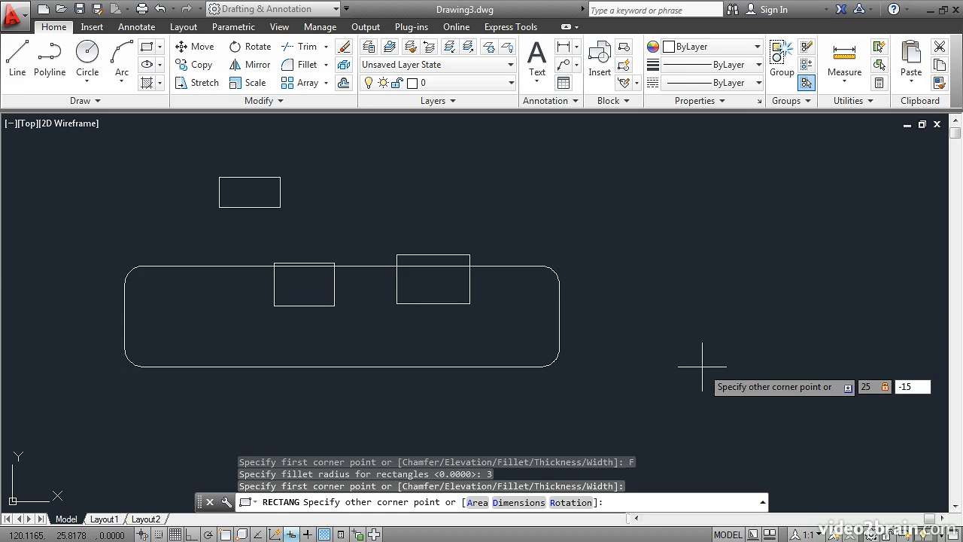
{"action": "key", "text": "Return"}
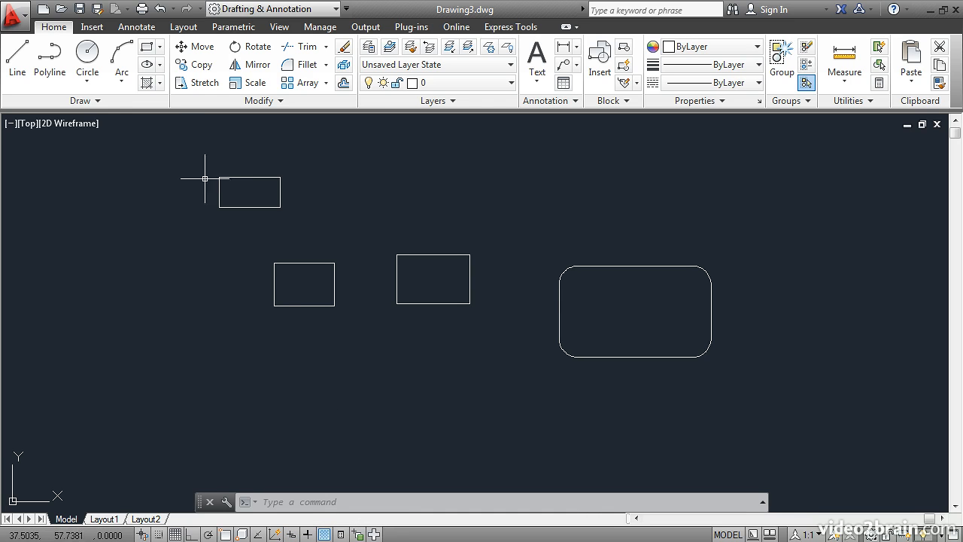
{"action": "left_click", "coordinate": [147, 48]}
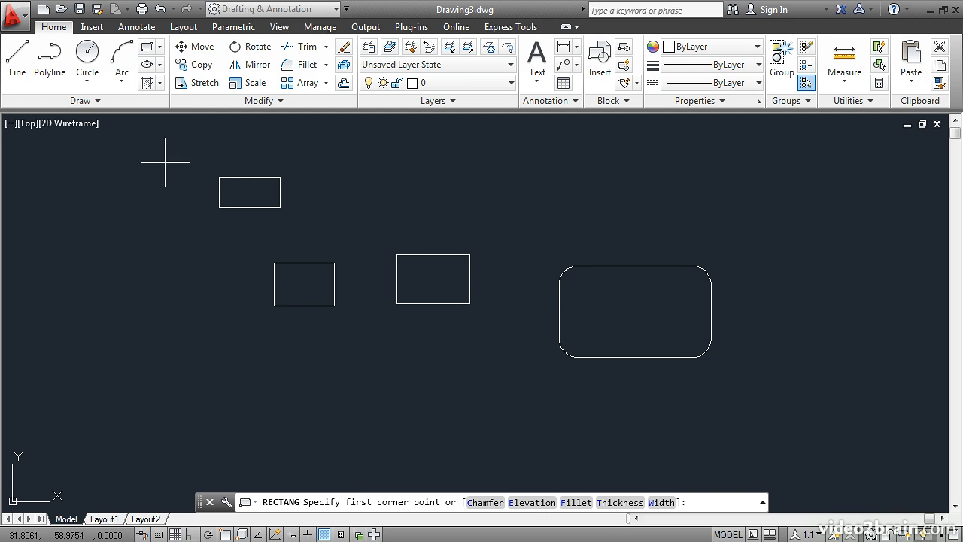
{"action": "left_click", "coordinate": [199, 362]}
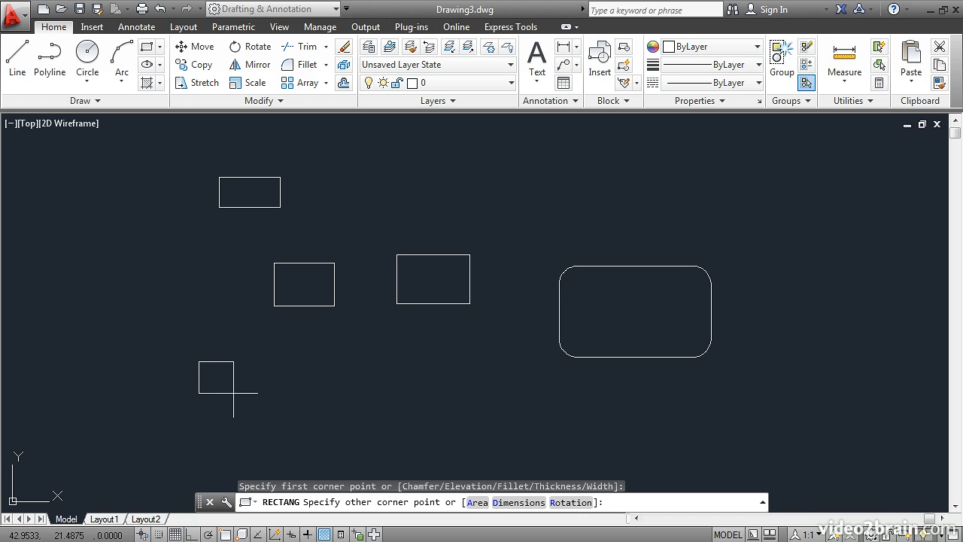
{"action": "type", "text": "@"}
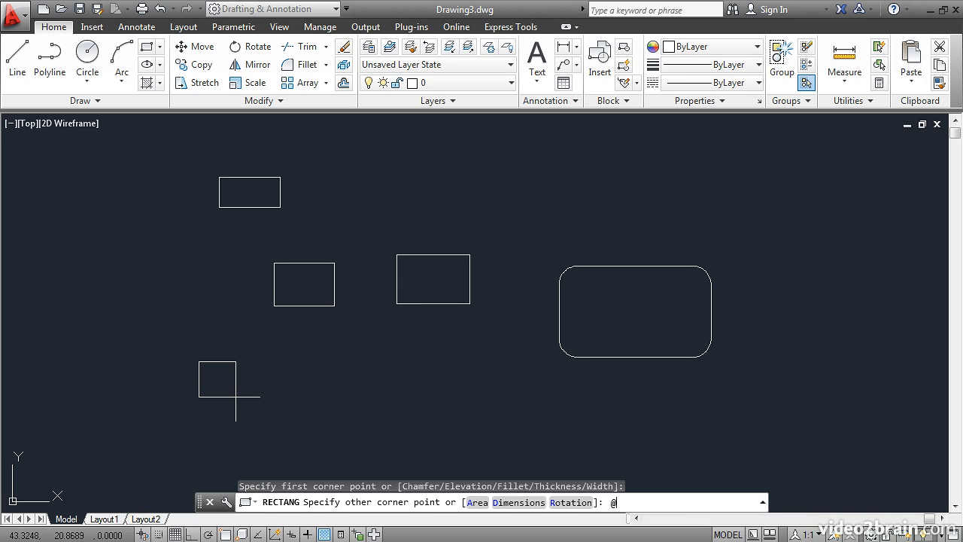
{"action": "type", "text": "15,-8"}
{"action": "key", "text": "Return"}
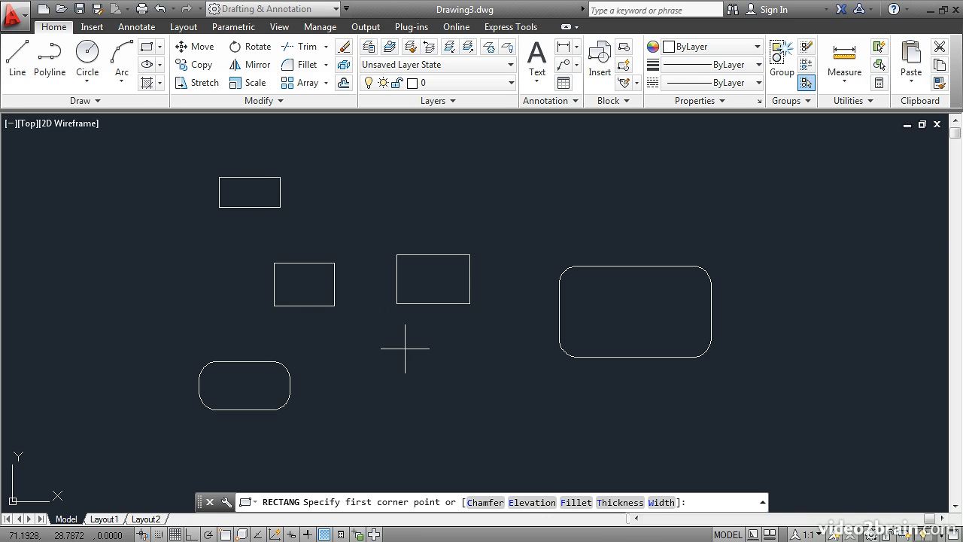
Step: Reset the fillet radius for rectangles to 0
{"action": "left_click", "coordinate": [575, 503]}
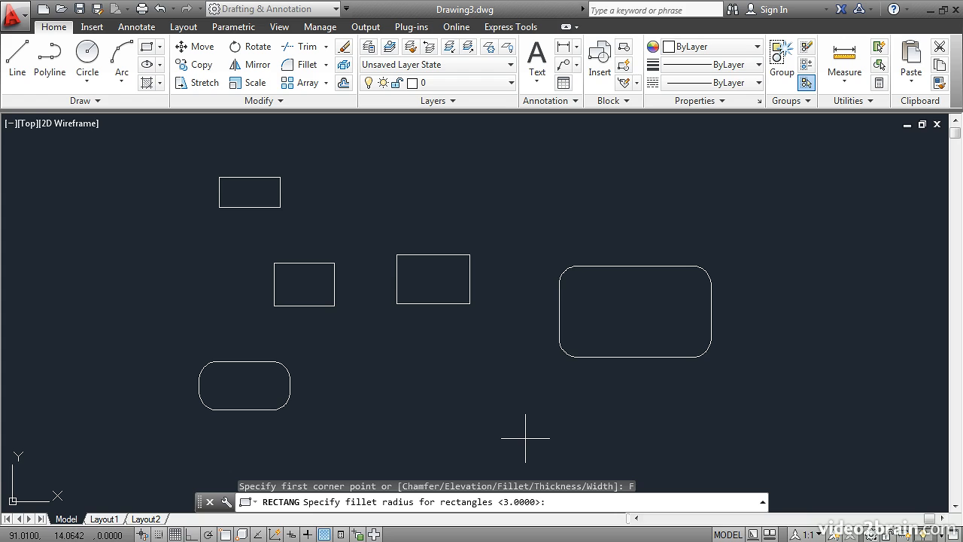
{"action": "type", "text": "0"}
{"action": "key", "text": "Return"}
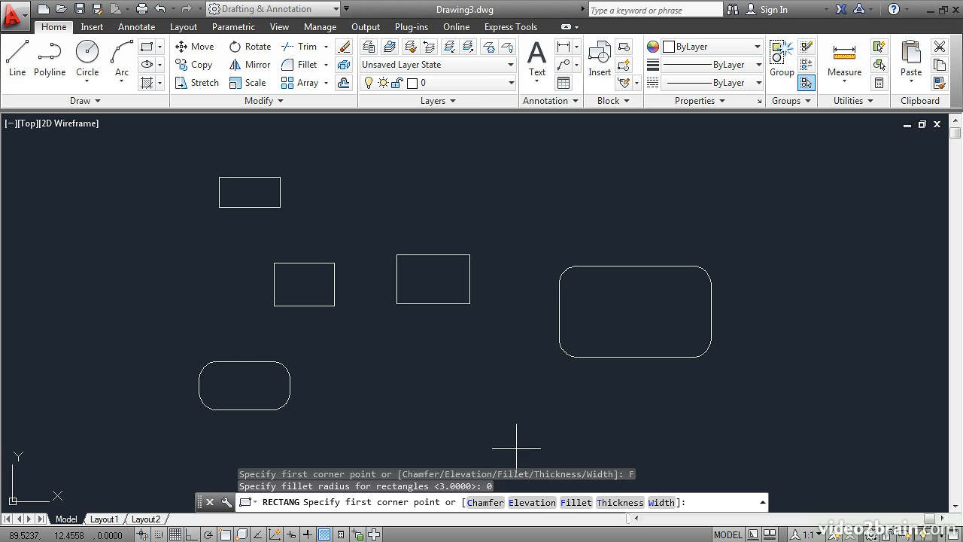
Step: Draw a freehand rectangle with both chamfer distances set to 2, above the large rounded rectangle
{"action": "left_click", "coordinate": [486, 503]}
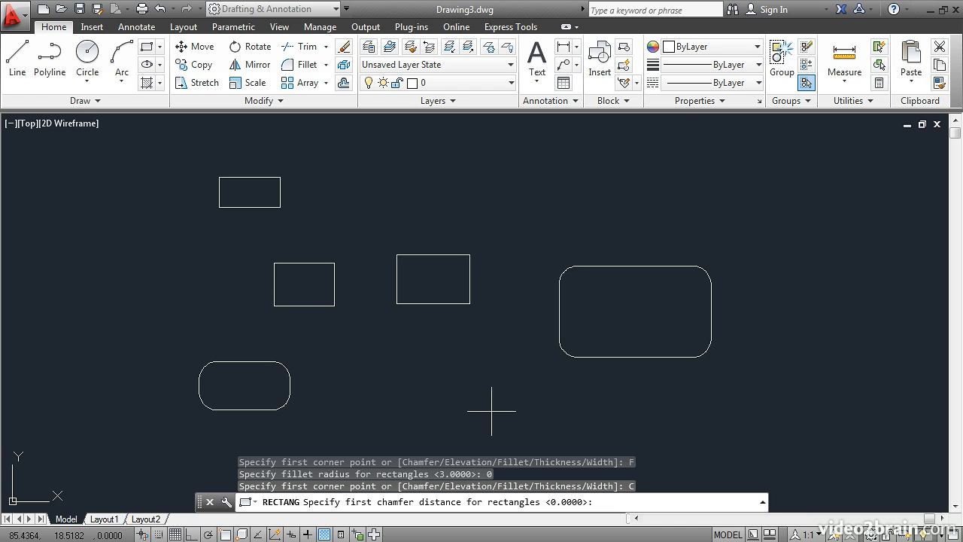
{"action": "type", "text": "2"}
{"action": "key", "text": "Return"}
{"action": "type", "text": "2"}
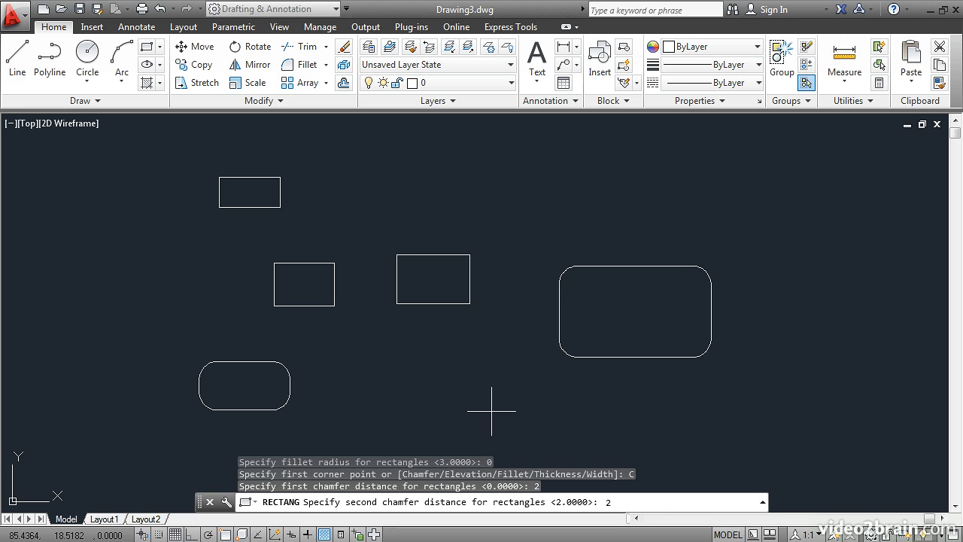
{"action": "key", "text": "Return"}
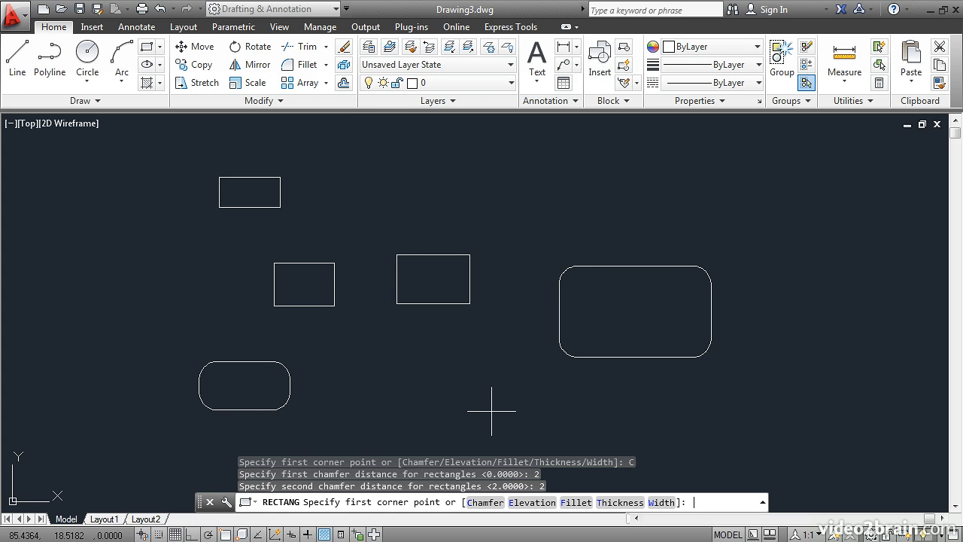
{"action": "left_click", "coordinate": [642, 159]}
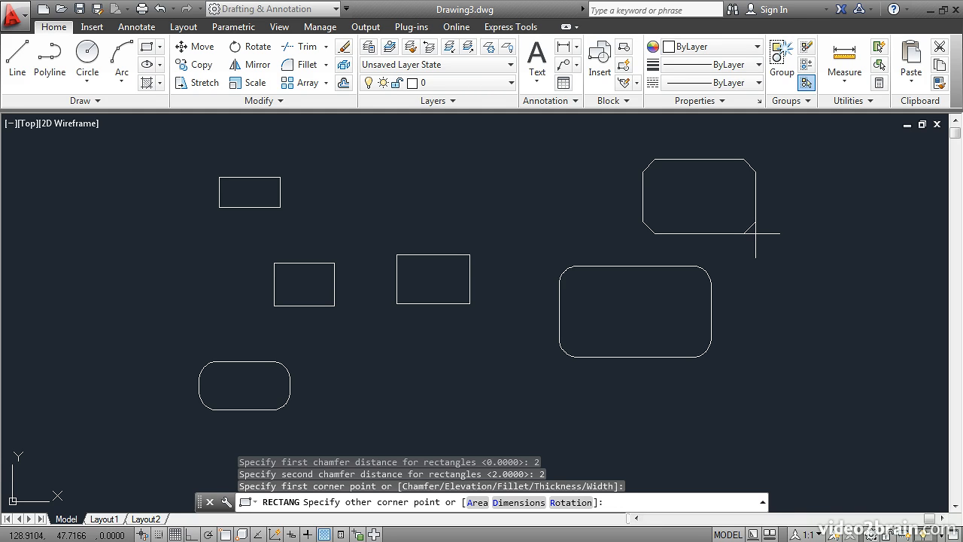
{"action": "left_click", "coordinate": [756, 234]}
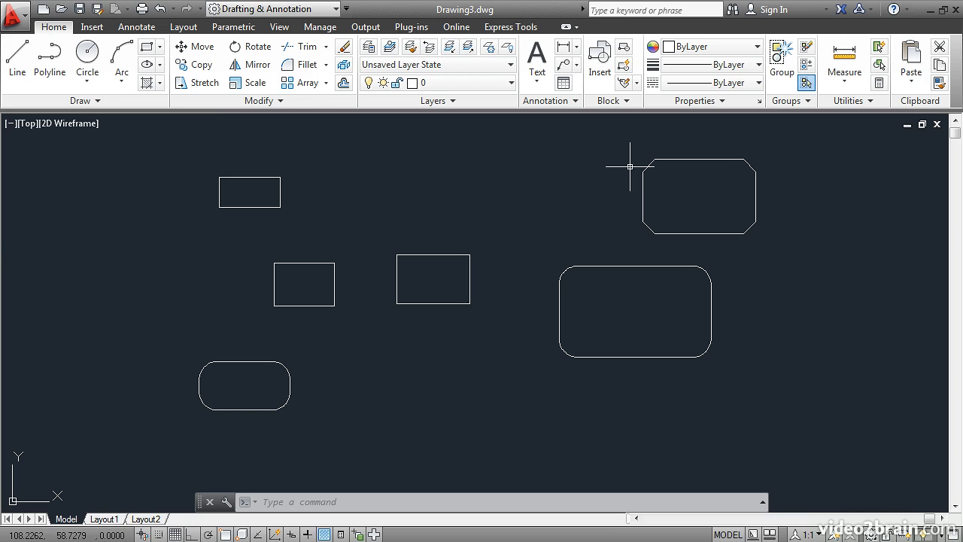
{"action": "left_click", "coordinate": [147, 46]}
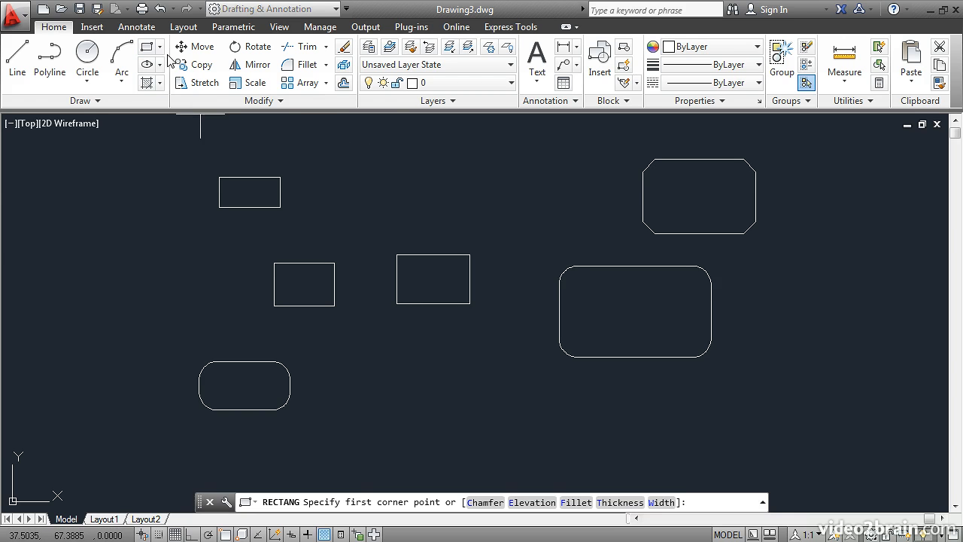
{"action": "left_click", "coordinate": [429, 154]}
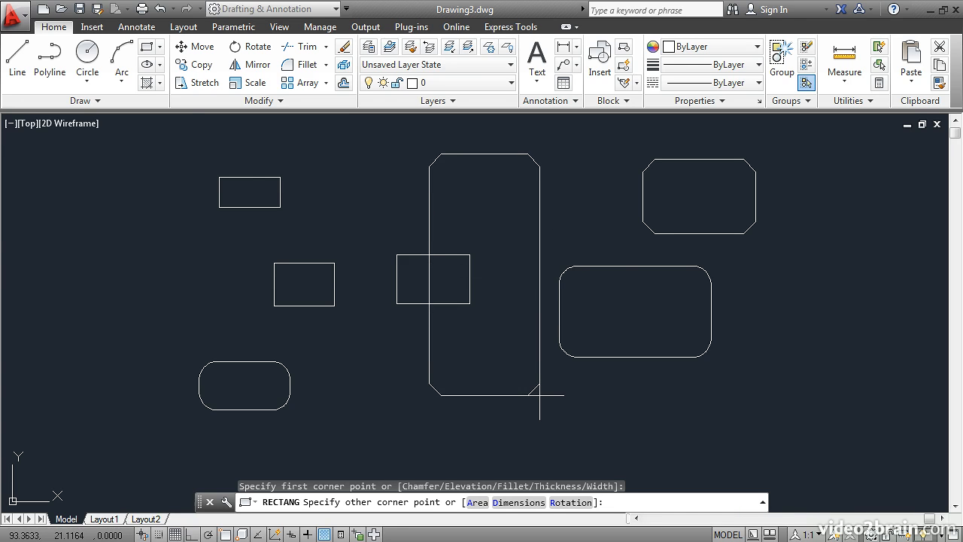
{"action": "key", "text": "Escape"}
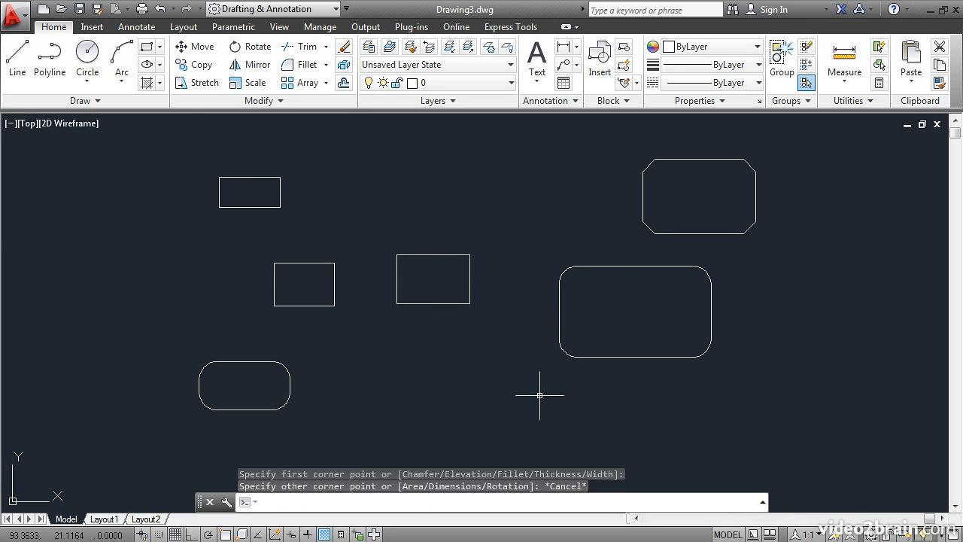
Step: Draw a freehand rectangle with both chamfer distances reset to 0, above the middle plain rectangle
{"action": "left_click", "coordinate": [147, 46]}
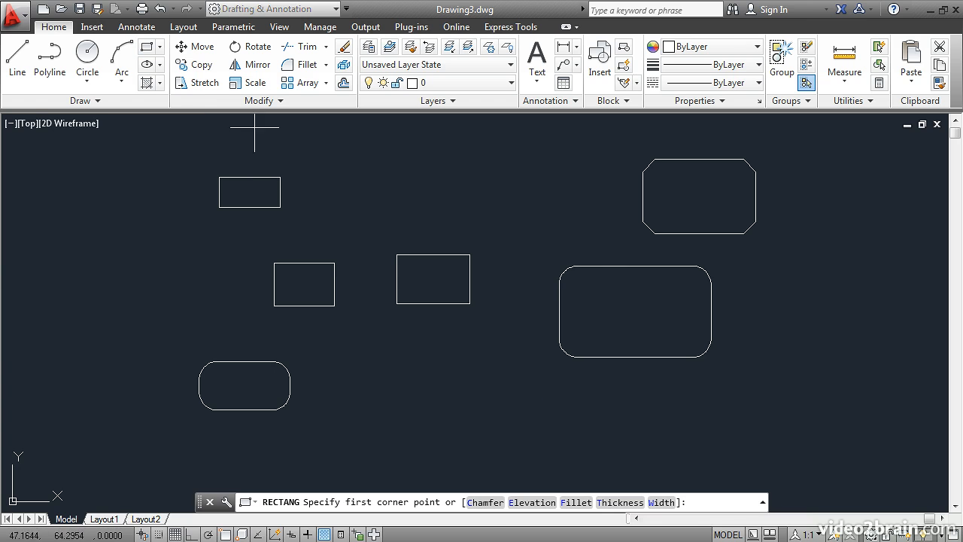
{"action": "left_click", "coordinate": [488, 502]}
{"action": "type", "text": "0"}
{"action": "key", "text": "Return"}
{"action": "type", "text": "0"}
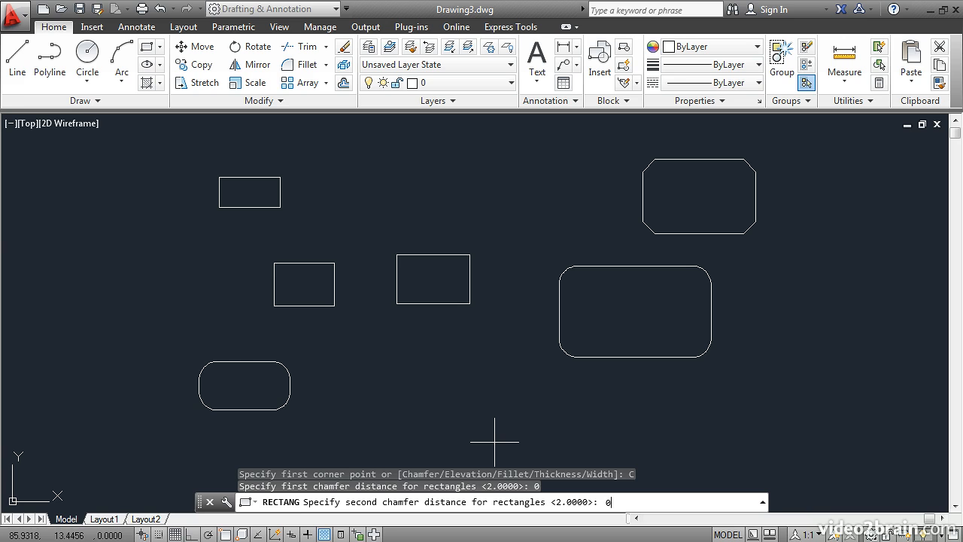
{"action": "key", "text": "Return"}
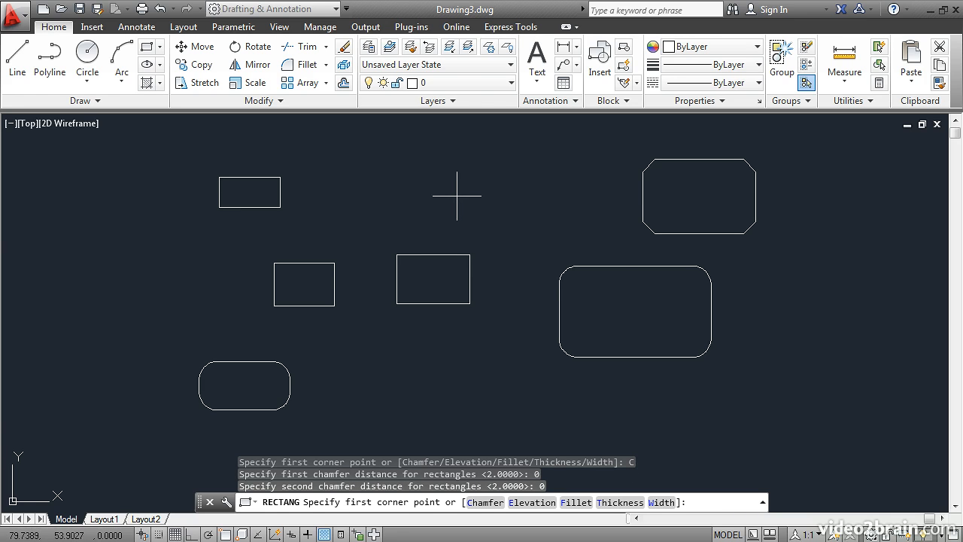
{"action": "left_click", "coordinate": [417, 159]}
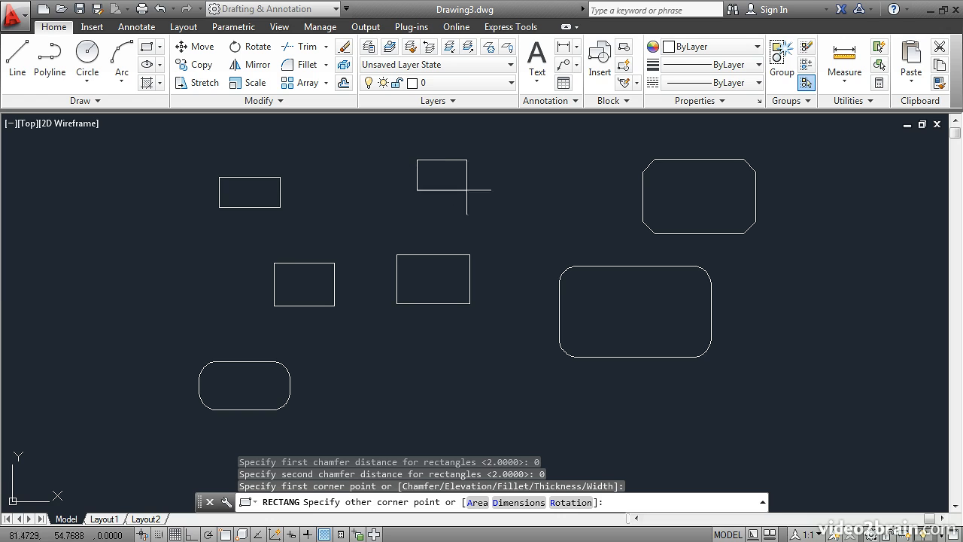
{"action": "left_click", "coordinate": [524, 225]}
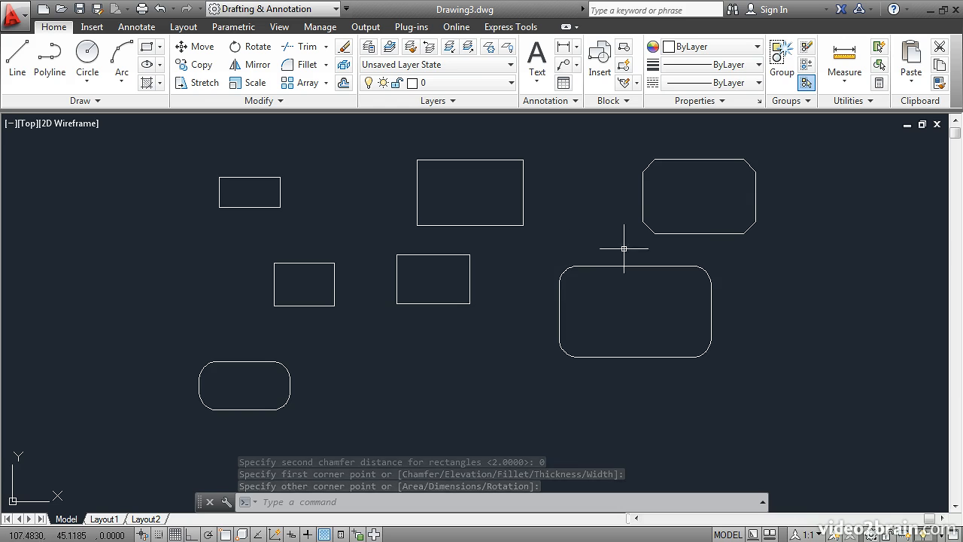
Step: Draw a large freehand circle by center and radius in the empty area to the right of the chamfered and rounded rectangles
{"action": "mouse_move", "coordinate": [635, 252]}
{"action": "middle_mouse_down"}
{"action": "mouse_move", "coordinate": [545, 266]}
{"action": "mouse_move", "coordinate": [149, 280]}
{"action": "middle_mouse_up"}
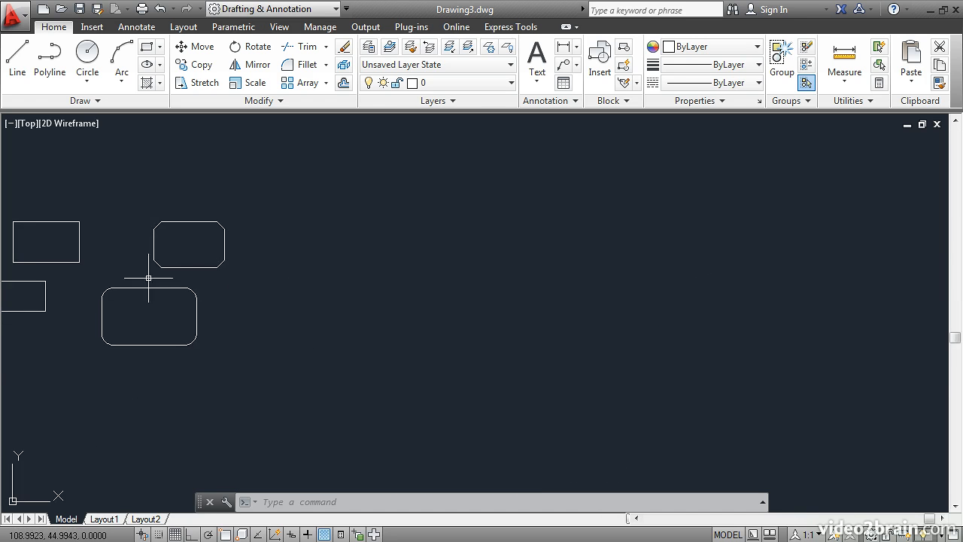
{"action": "middle_click_drag", "start_coordinate": [383, 303], "coordinate": [279, 314]}
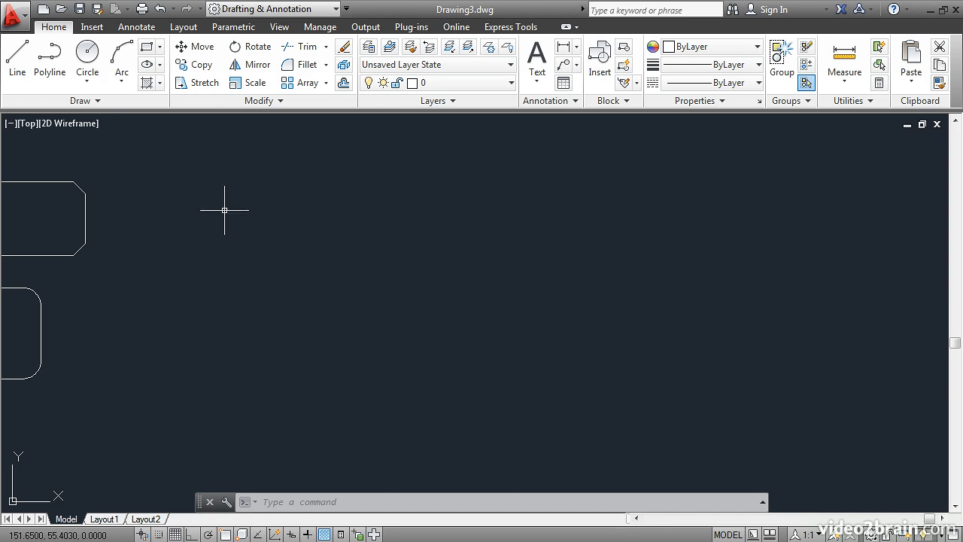
{"action": "left_click", "coordinate": [88, 54]}
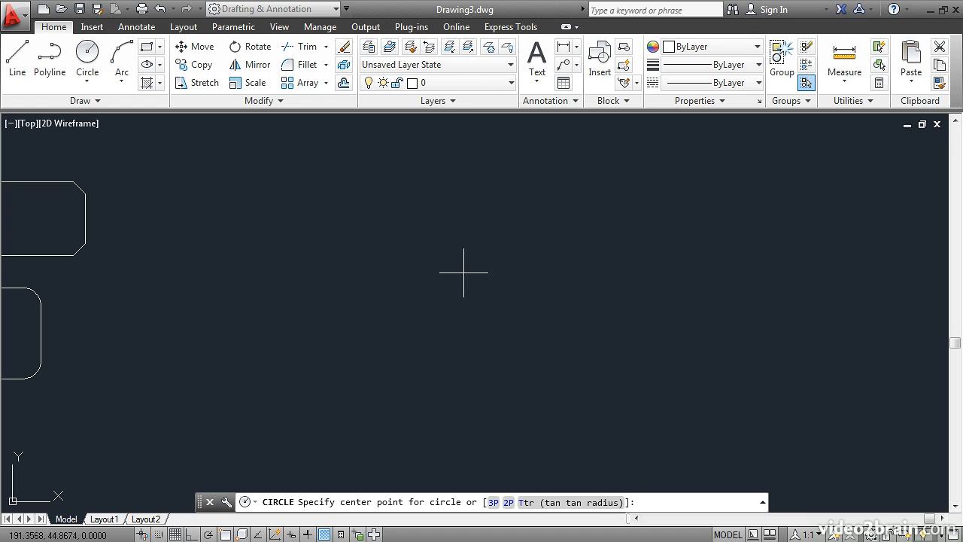
{"action": "left_click", "coordinate": [457, 296]}
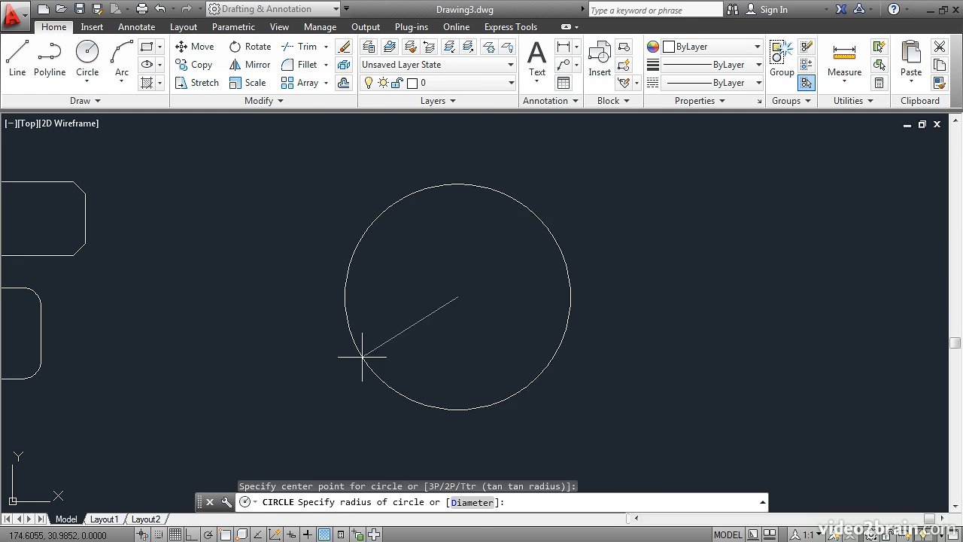
{"action": "left_click", "coordinate": [360, 359]}
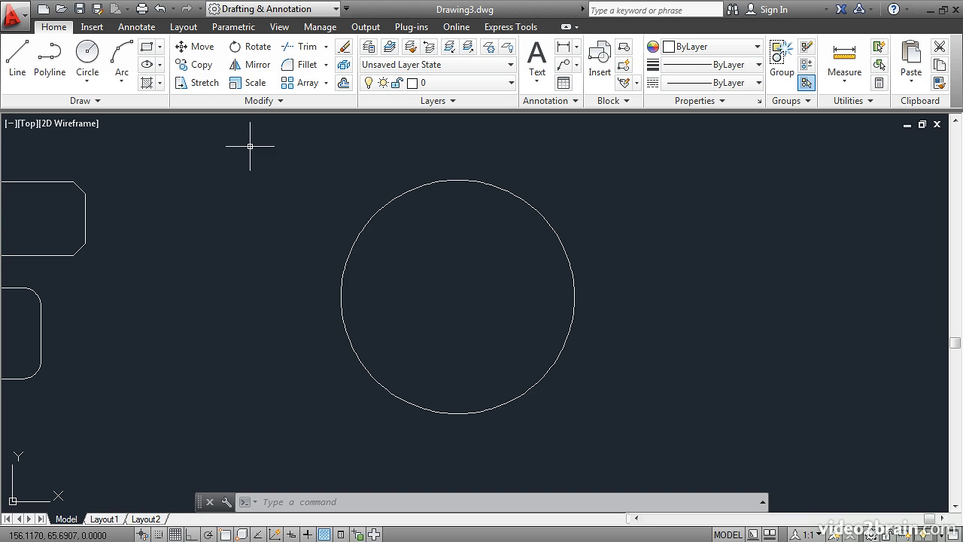
Step: Draw a 4-sided polygon circumscribed about the circle, snapping its center to the circle's center and its radius to the right quadrant
{"action": "left_click", "coordinate": [160, 46]}
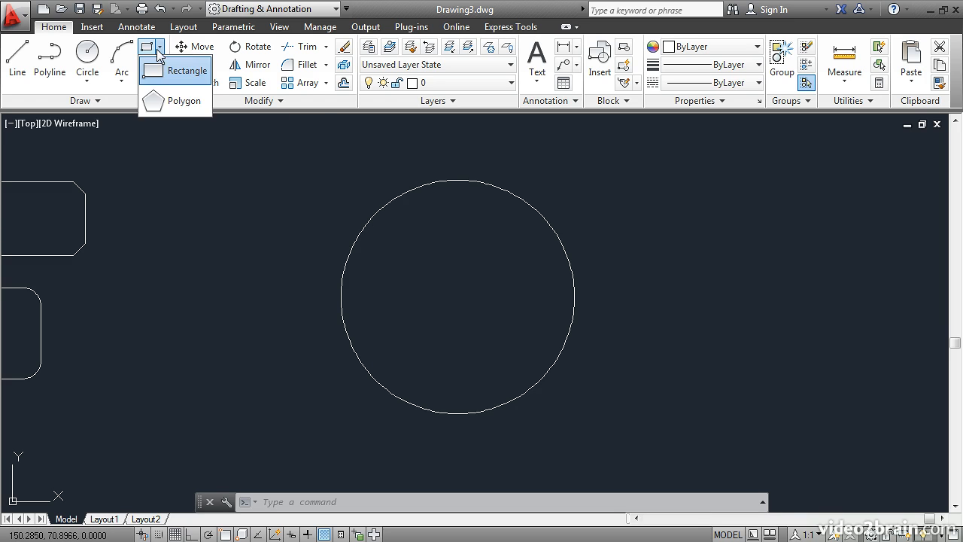
{"action": "left_click", "coordinate": [170, 102]}
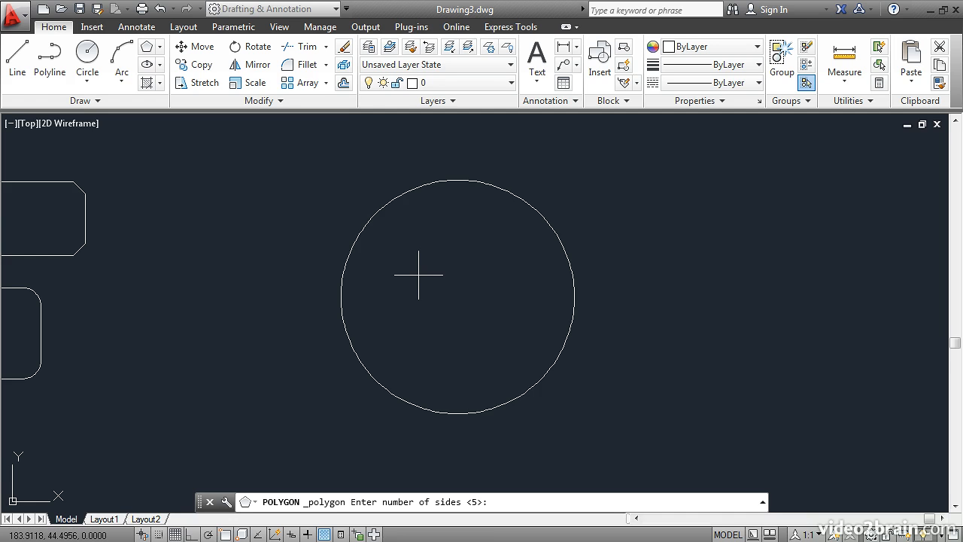
{"action": "type", "text": "4"}
{"action": "key", "text": "Return"}
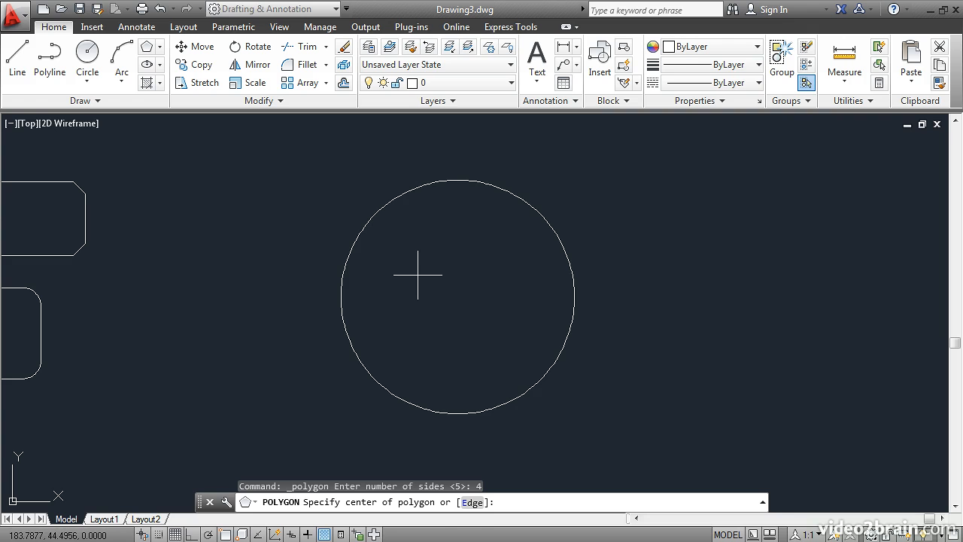
{"action": "right_click", "coordinate": [440, 216], "text": "shift"}
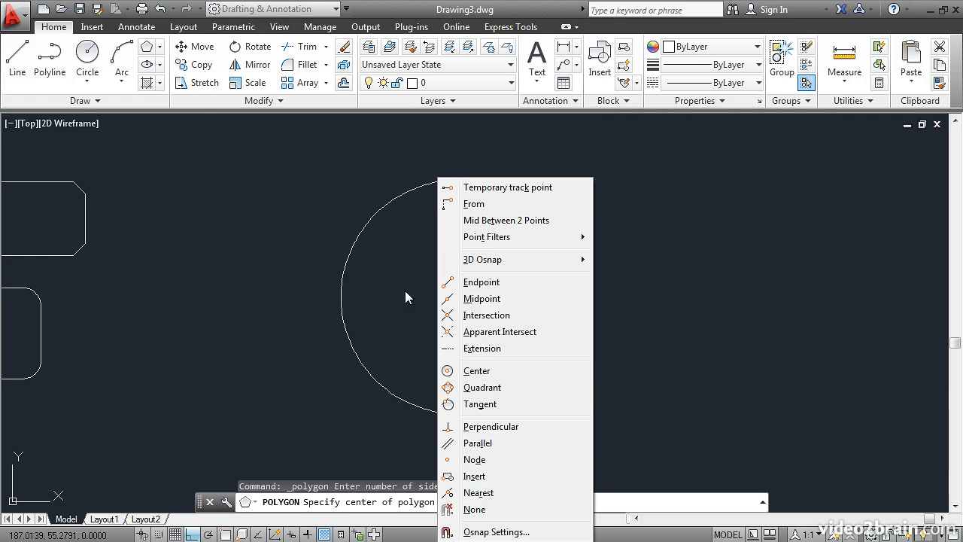
{"action": "left_click", "coordinate": [445, 369]}
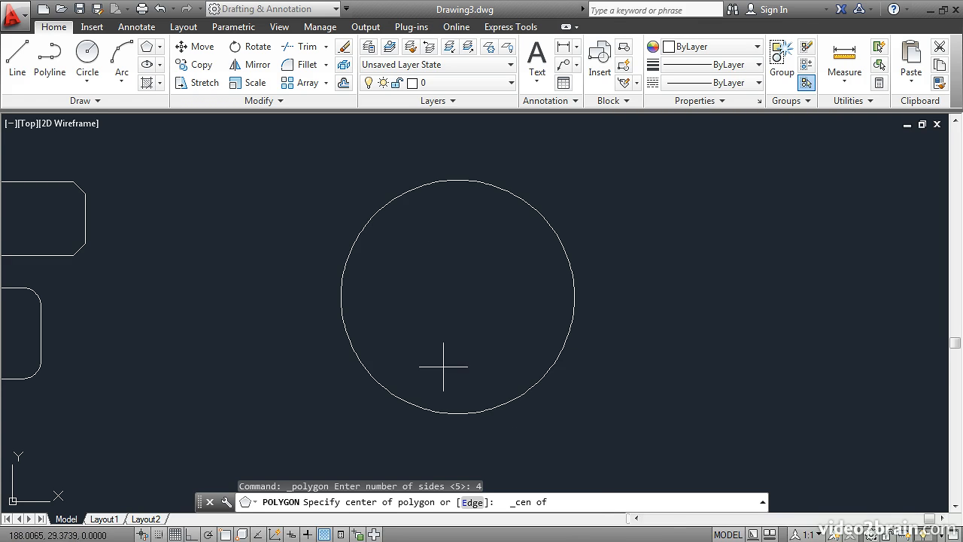
{"action": "left_click", "coordinate": [358, 356]}
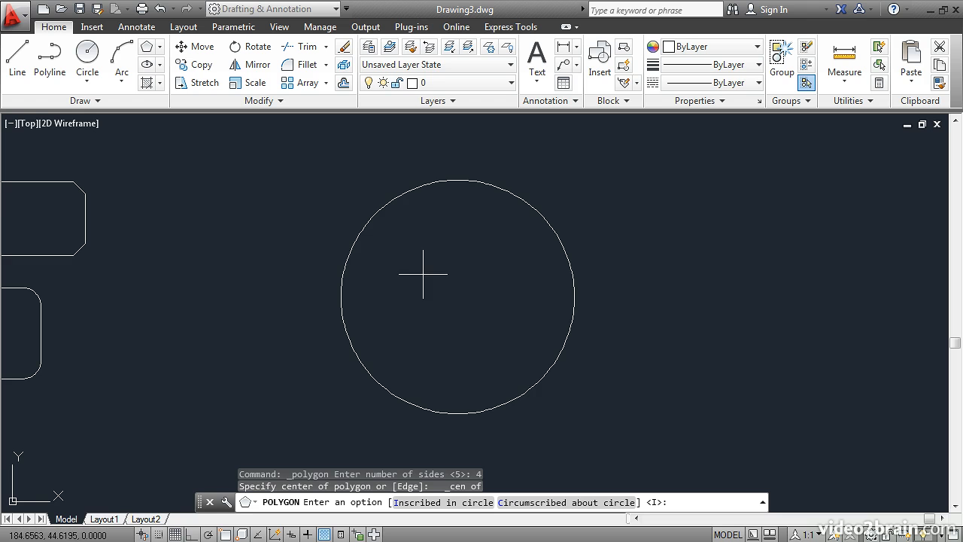
{"action": "left_click", "coordinate": [553, 502]}
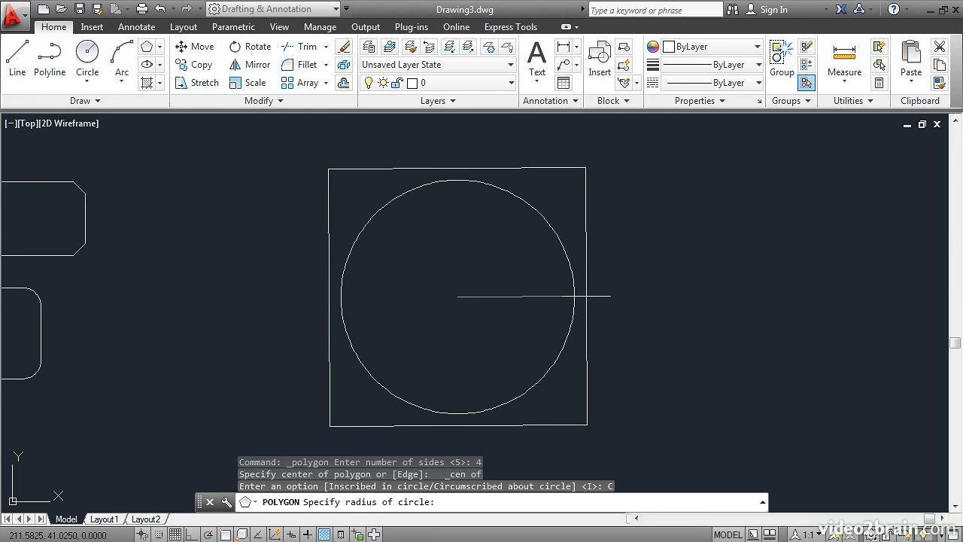
{"action": "key", "text": "F8"}
{"action": "right_click", "coordinate": [606, 230], "text": "shift"}
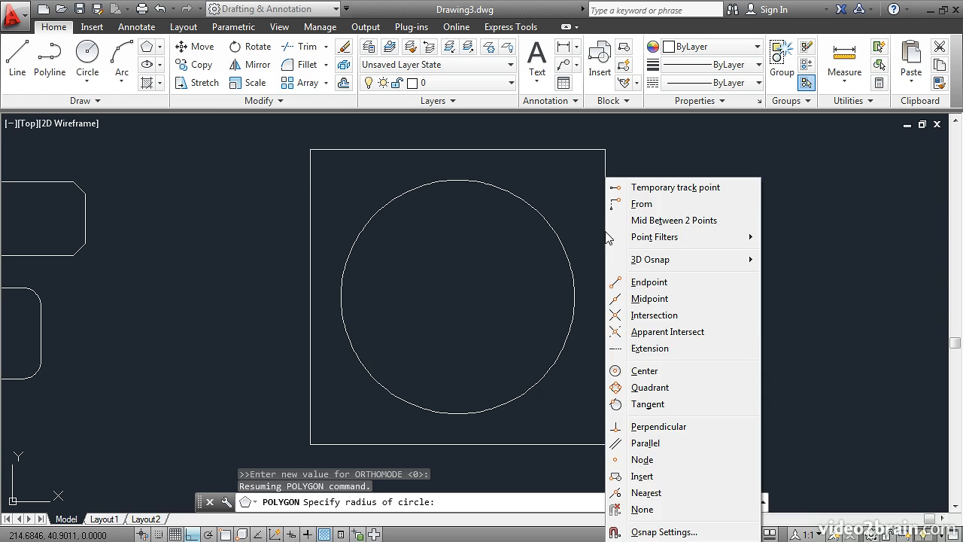
{"action": "left_click", "coordinate": [621, 389]}
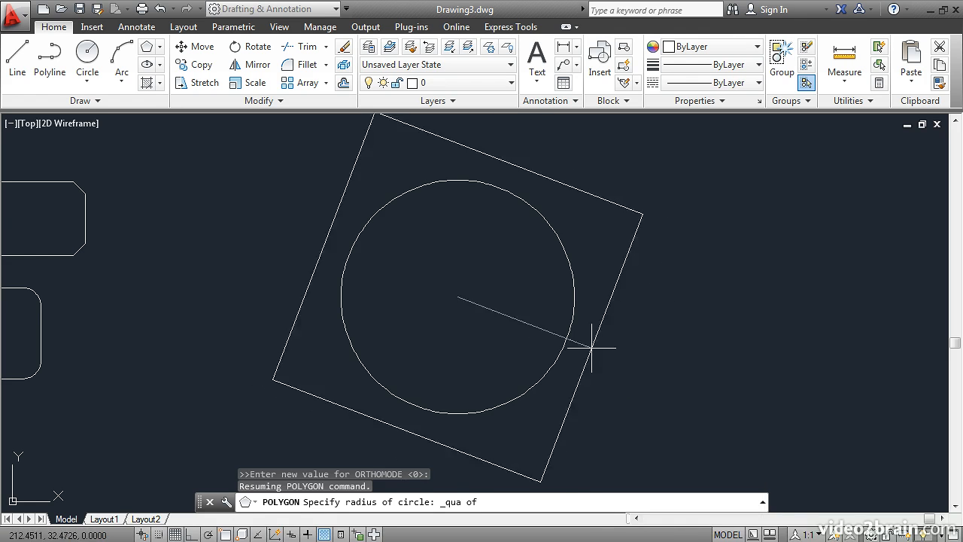
{"action": "left_click", "coordinate": [574, 296]}
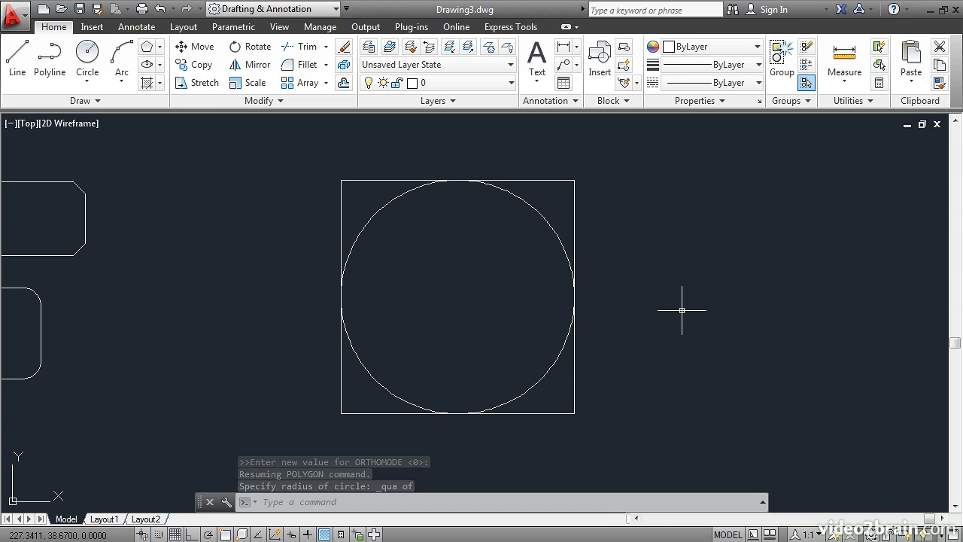
Step: Draw a 5-sided polygon inscribed in the circle, snapping its center to the circle's center and its radius to the top quadrant
{"action": "left_click", "coordinate": [146, 50]}
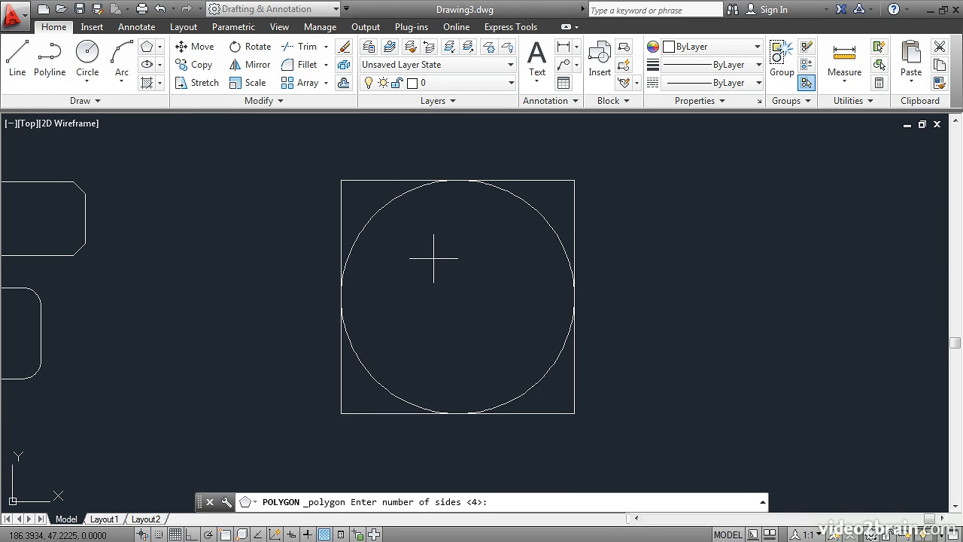
{"action": "type", "text": "5"}
{"action": "key", "text": "Return"}
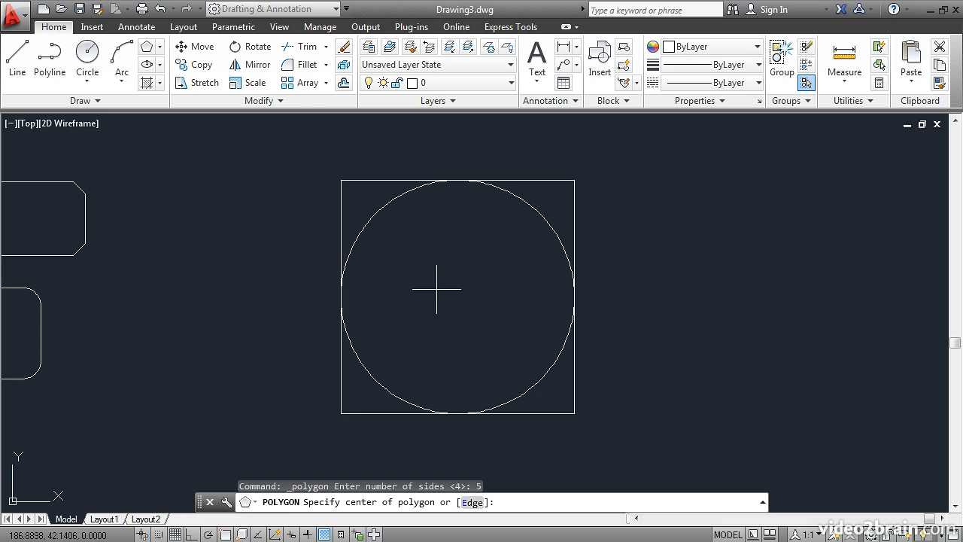
{"action": "key", "text": "F8"}
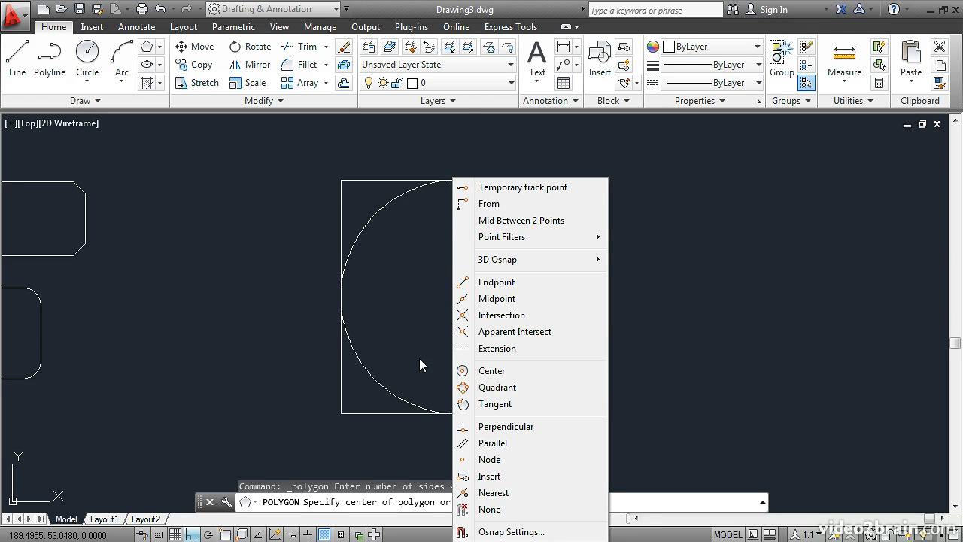
{"action": "left_click", "coordinate": [490, 371]}
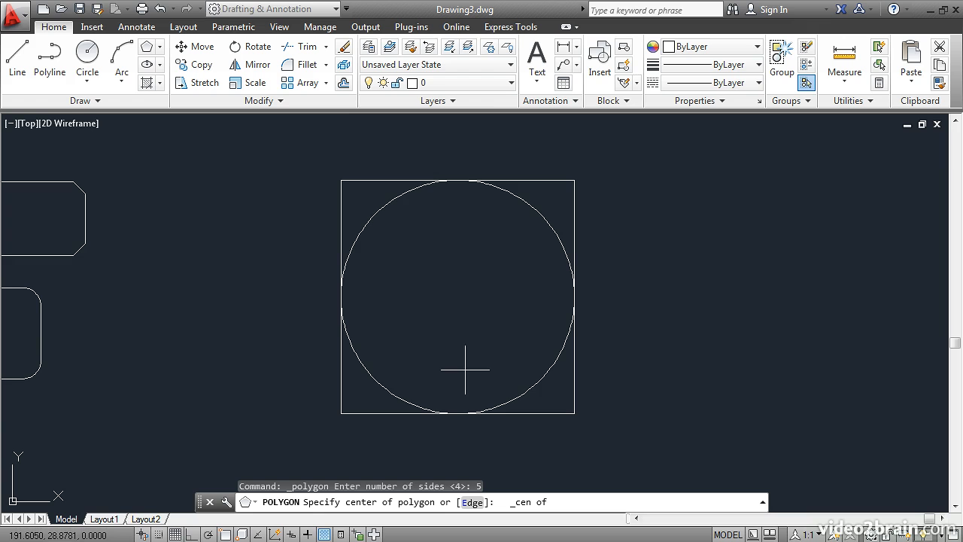
{"action": "left_click", "coordinate": [379, 383]}
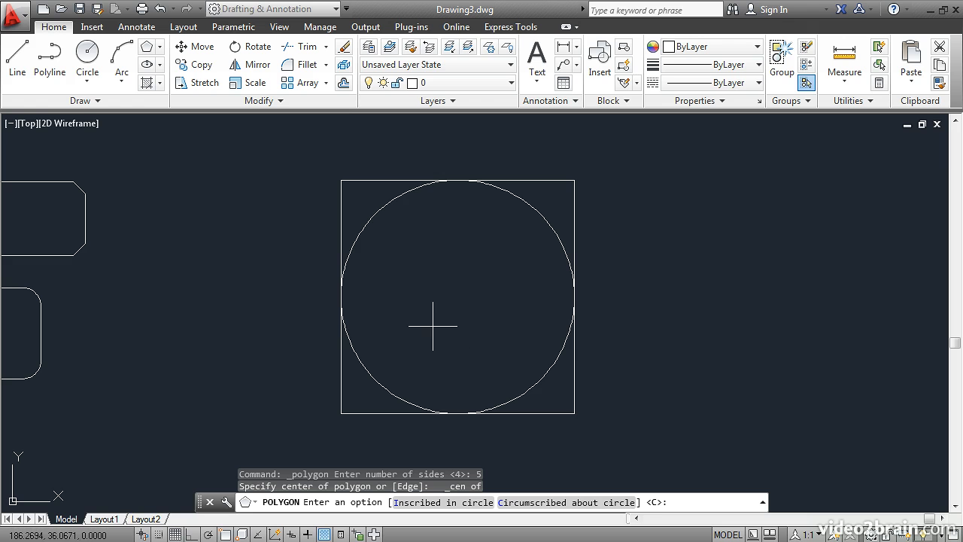
{"action": "left_click", "coordinate": [435, 502]}
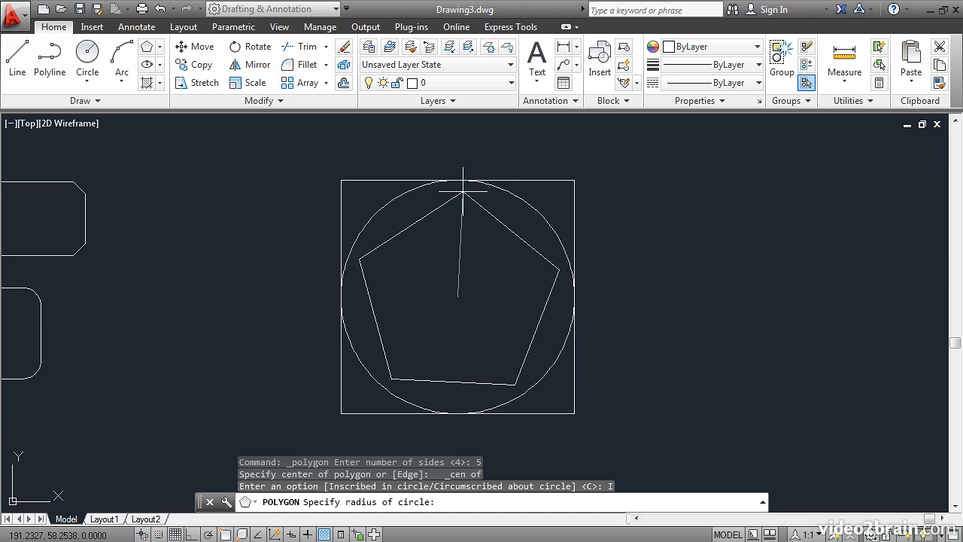
{"action": "key", "text": "F8"}
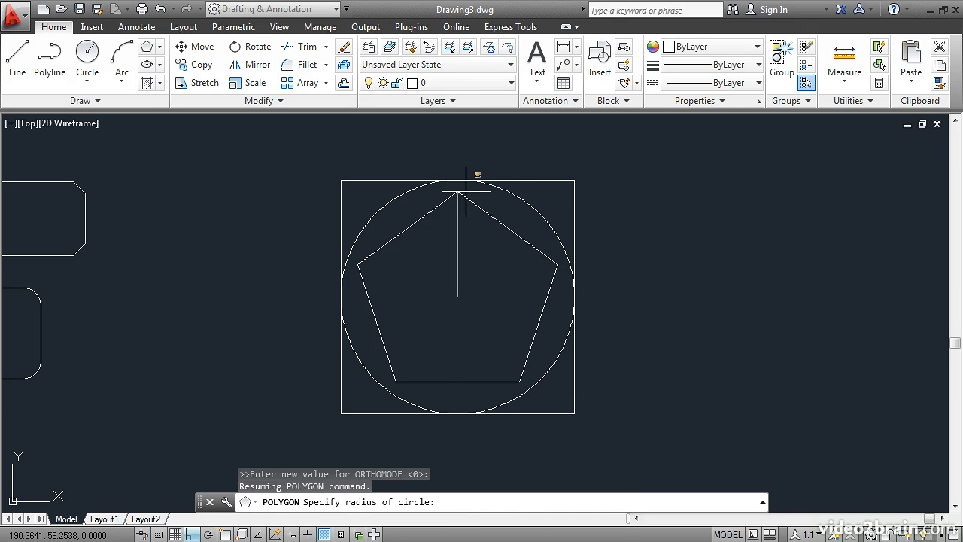
{"action": "right_click", "coordinate": [466, 192], "text": "shift"}
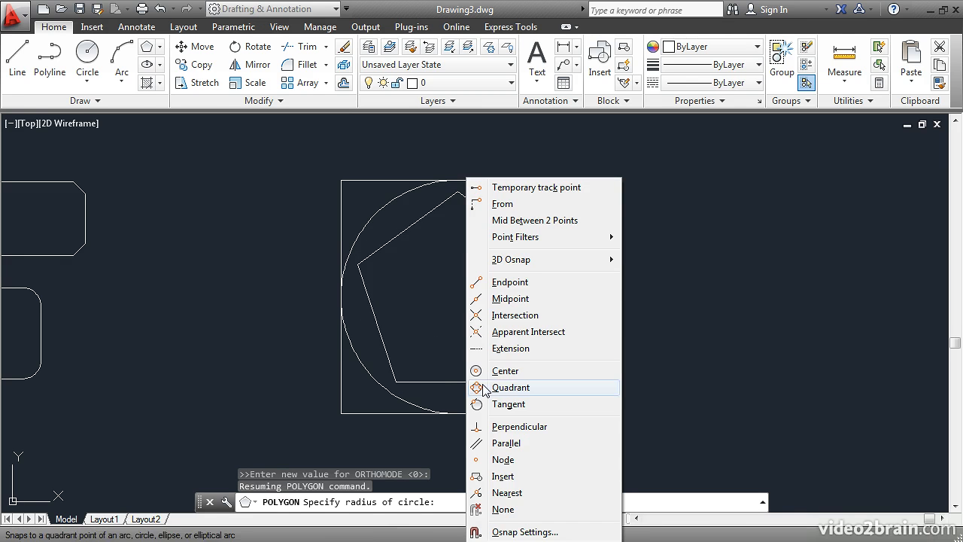
{"action": "left_click", "coordinate": [509, 387]}
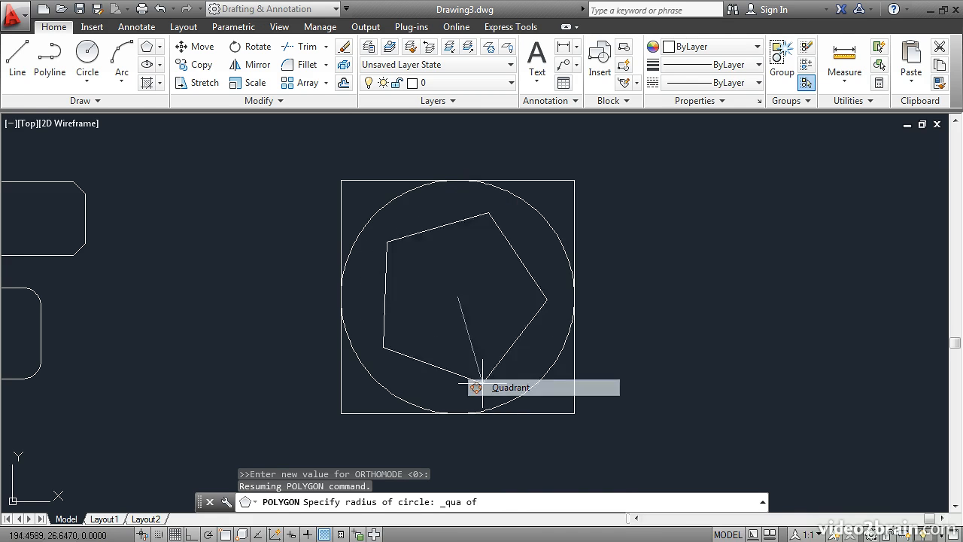
{"action": "left_click", "coordinate": [458, 181]}
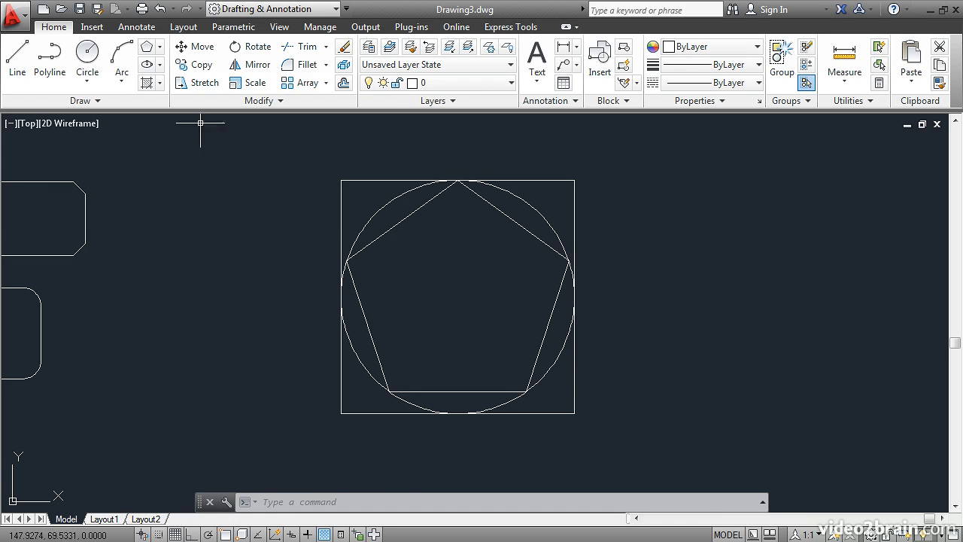
Step: Draw a 6-sided polygon below the pentagon using the Edge option, snapping from the right to the left endpoint of the pentagon's bottom side
{"action": "left_click", "coordinate": [146, 48]}
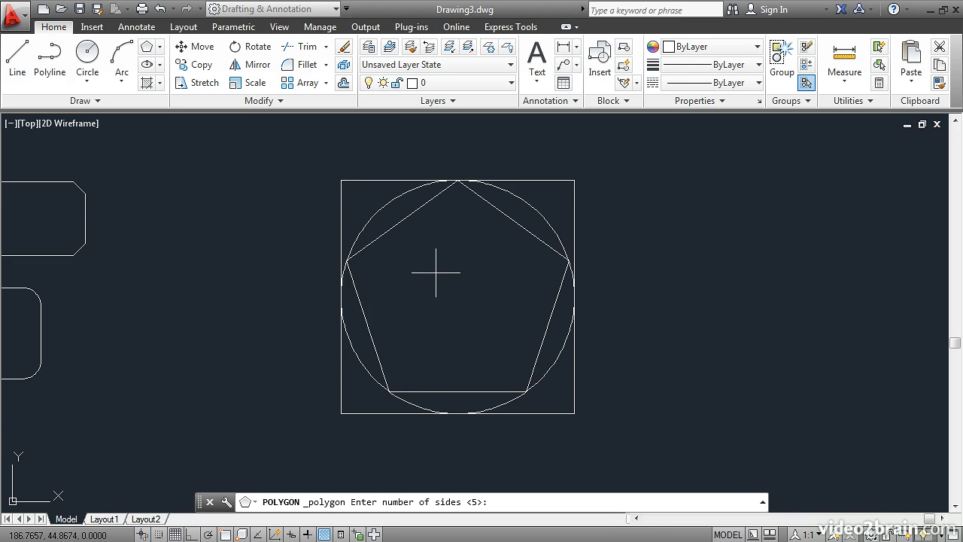
{"action": "type", "text": "6"}
{"action": "key", "text": "Return"}
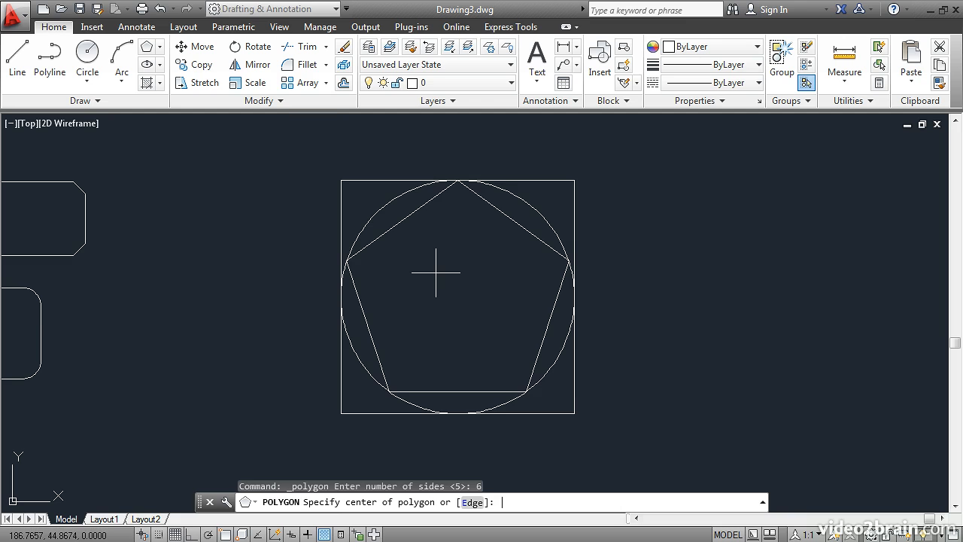
{"action": "left_click", "coordinate": [473, 503]}
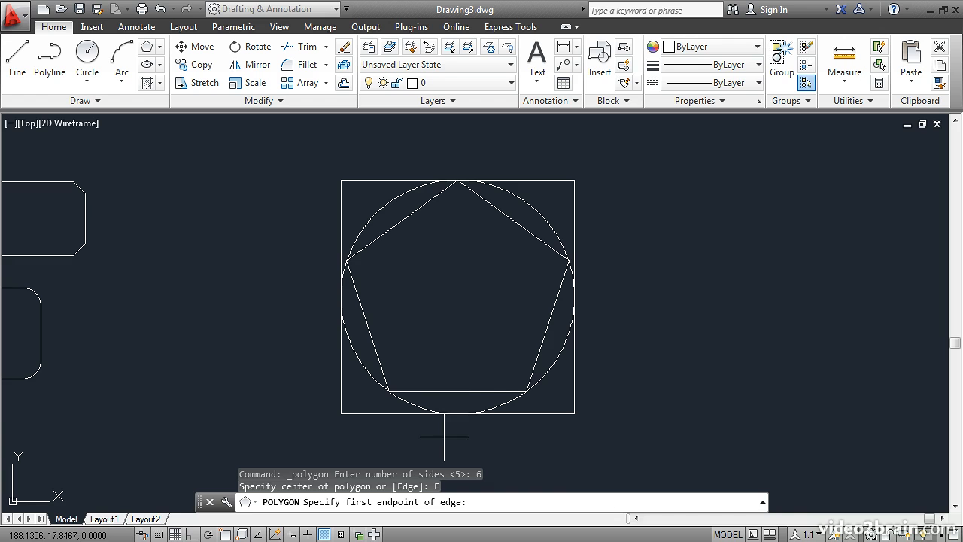
{"action": "right_click", "coordinate": [472, 303], "text": "shift"}
{"action": "left_click", "coordinate": [493, 281]}
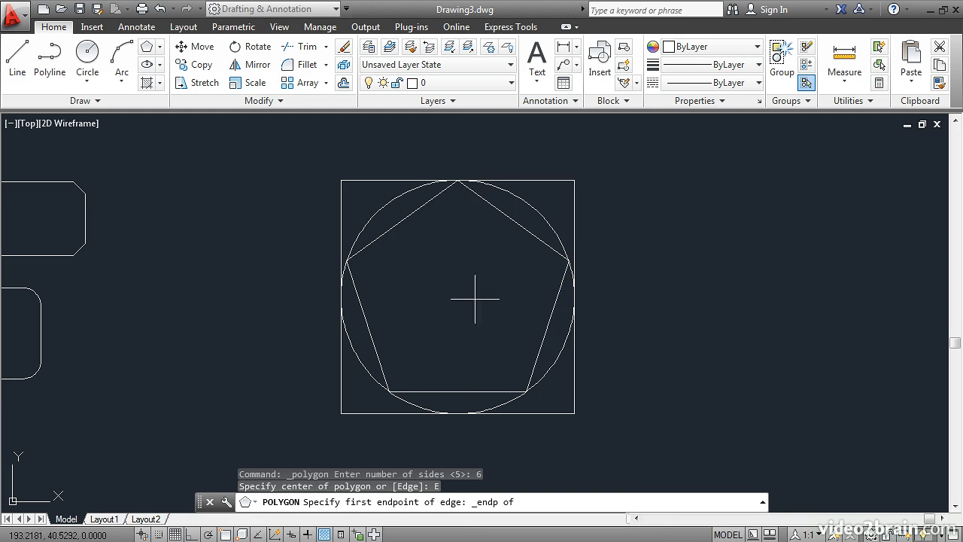
{"action": "left_click", "coordinate": [526, 392]}
{"action": "middle_click_drag", "start_coordinate": [441, 383], "coordinate": [456, 276]}
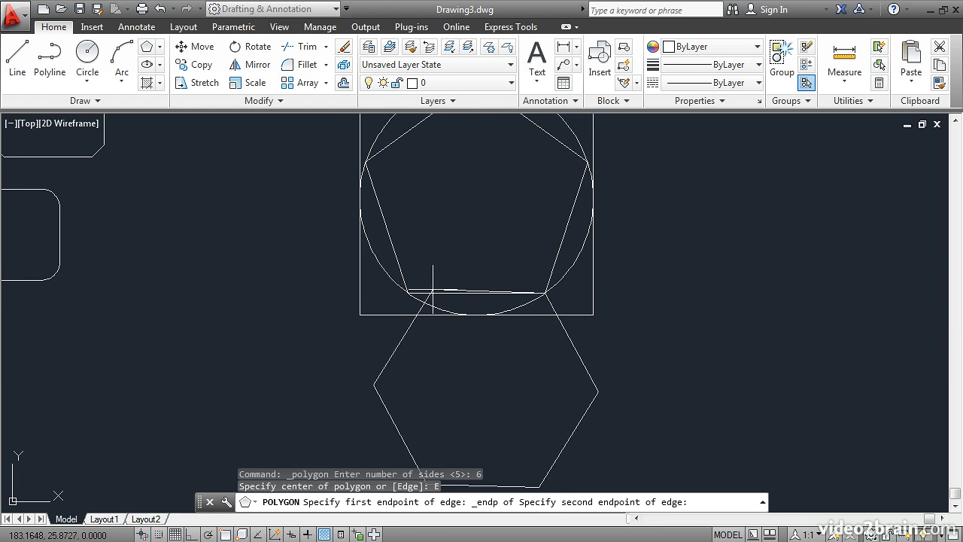
{"action": "right_click", "coordinate": [436, 245], "text": "shift"}
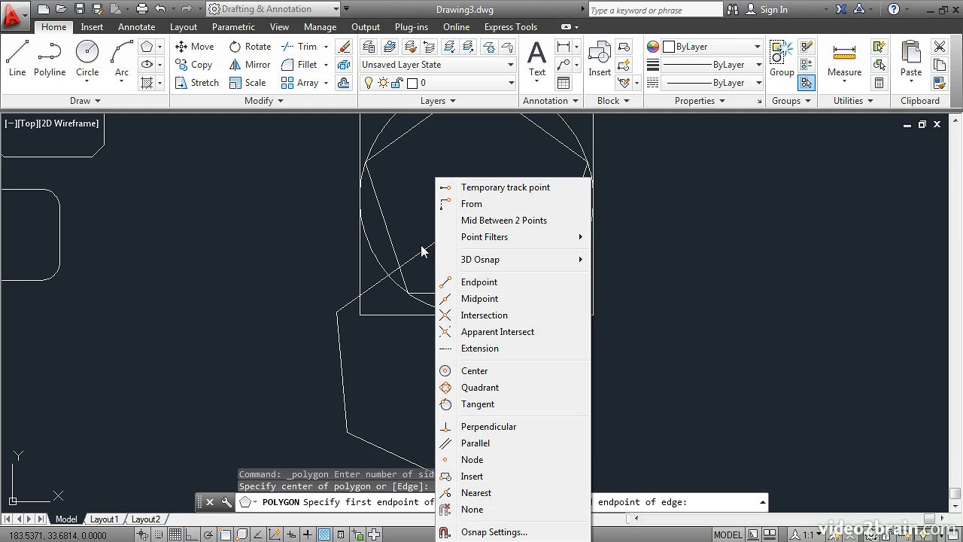
{"action": "left_click", "coordinate": [450, 283]}
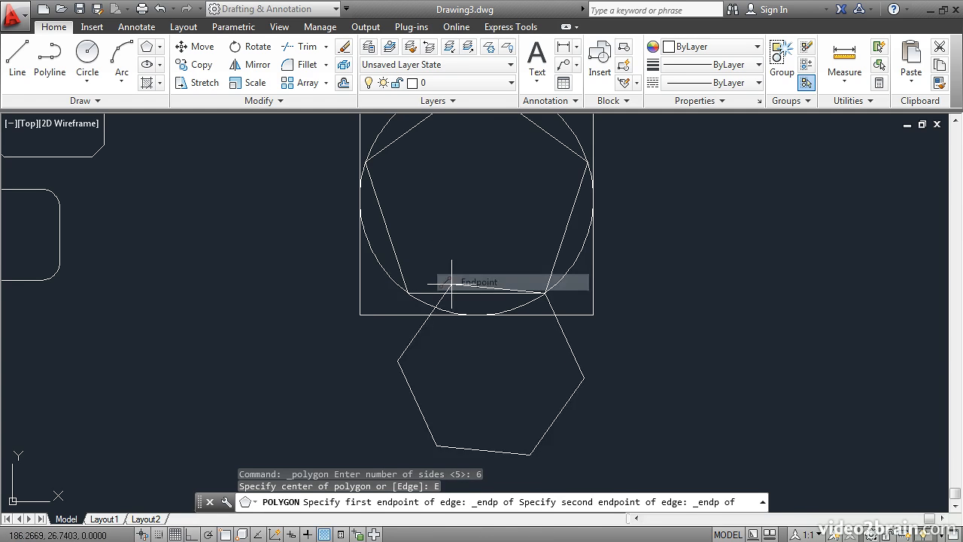
{"action": "left_click", "coordinate": [408, 292]}
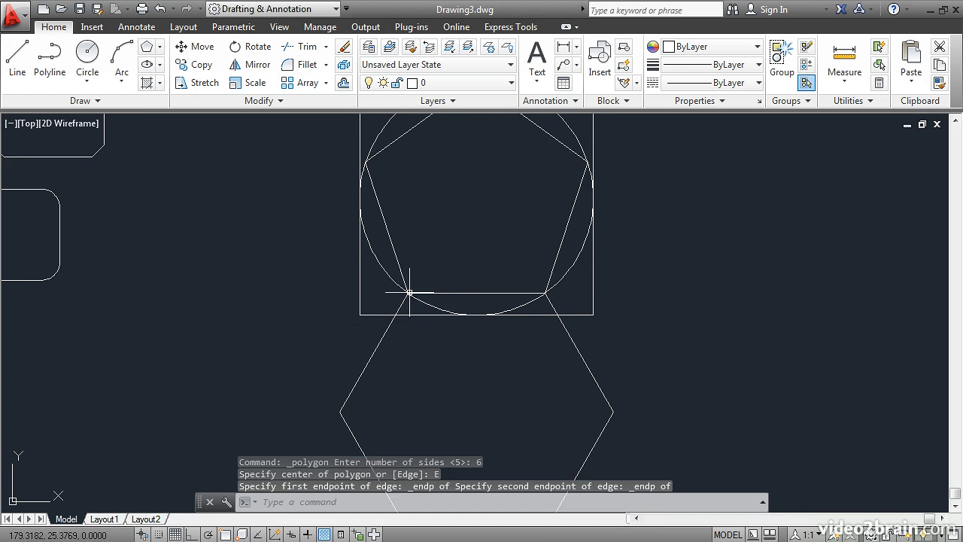
{"action": "scroll", "coordinate": [341, 338], "scroll_direction": "down", "scroll_amount": 2}
{"action": "middle_click_drag", "start_coordinate": [382, 344], "coordinate": [372, 322]}
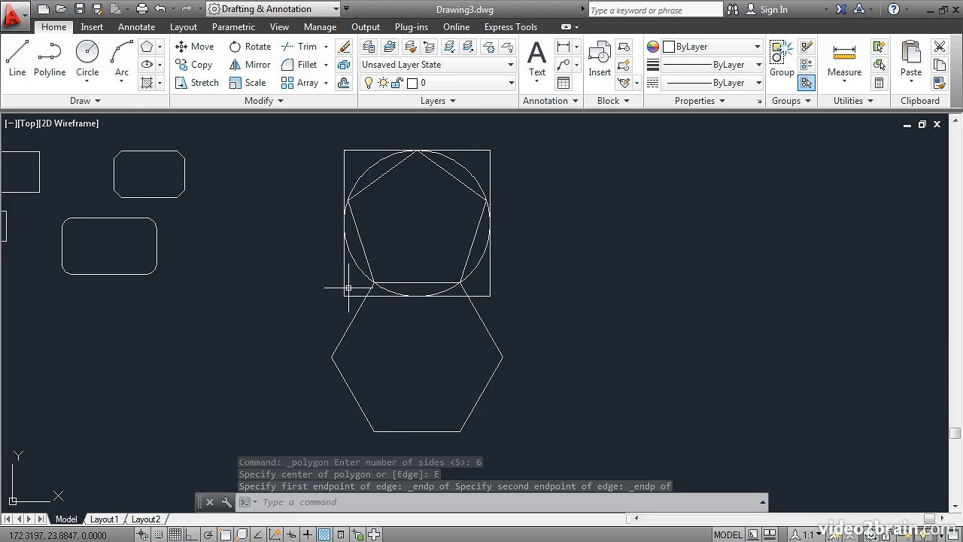